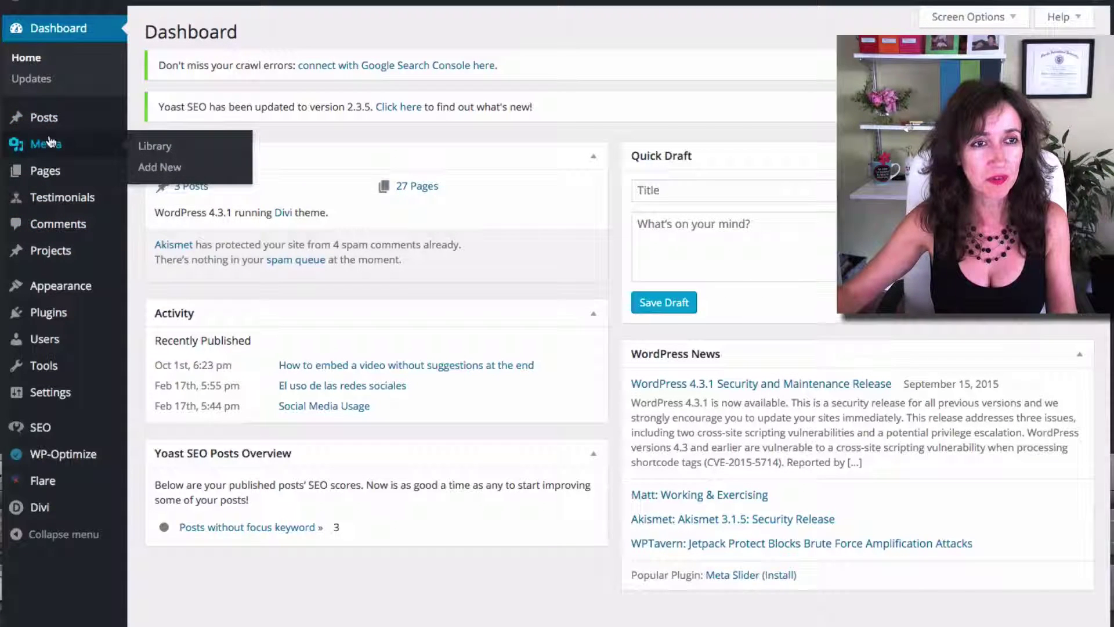
# Open a new post from Posts > Add New and title it 'My Photo Gallery'.
pyautogui.moveTo(50, 123)
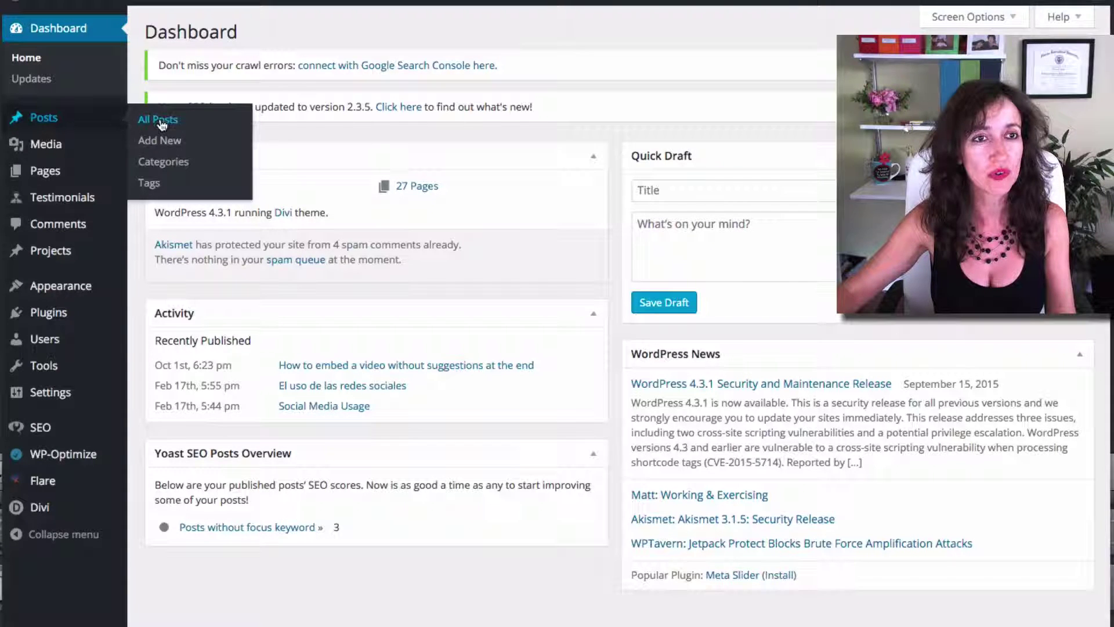
pyautogui.click(160, 141)
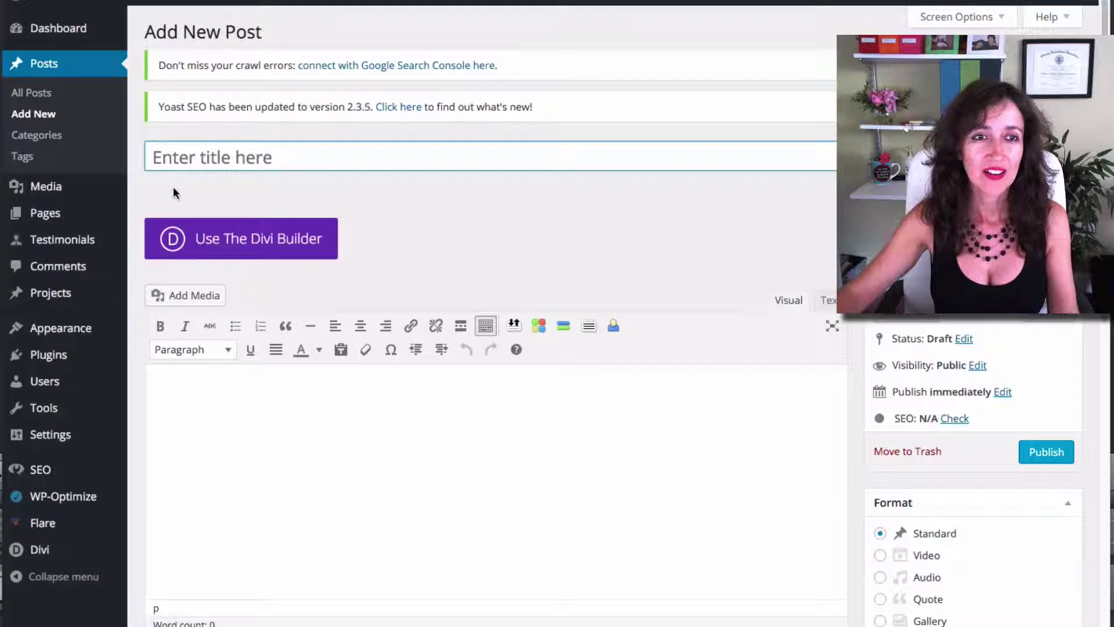
pyautogui.click(159, 156)
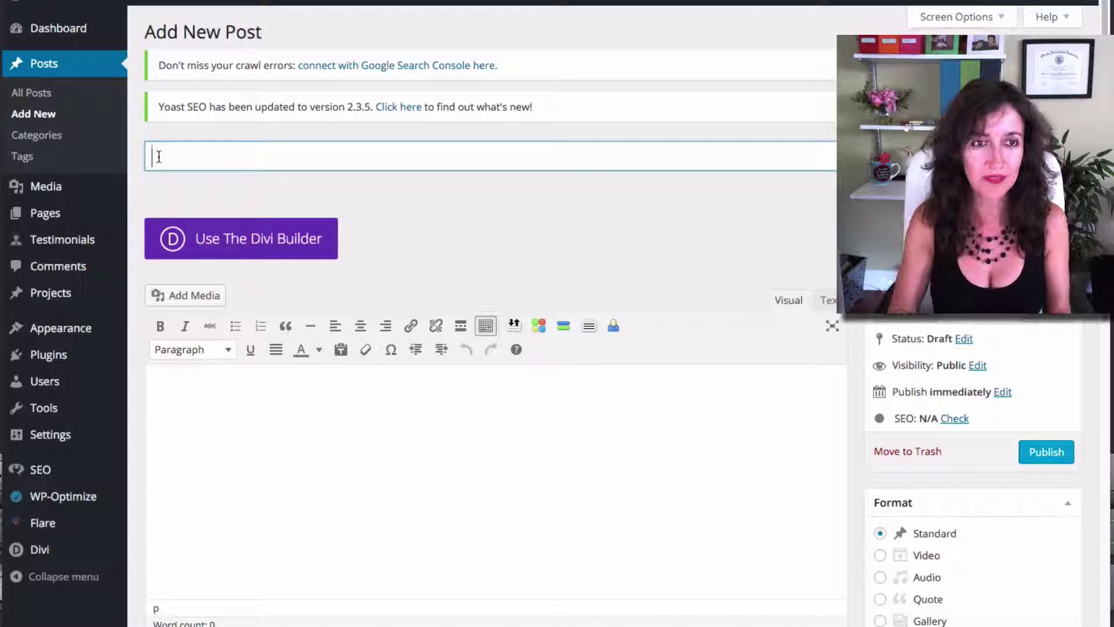
pyautogui.write('My ')
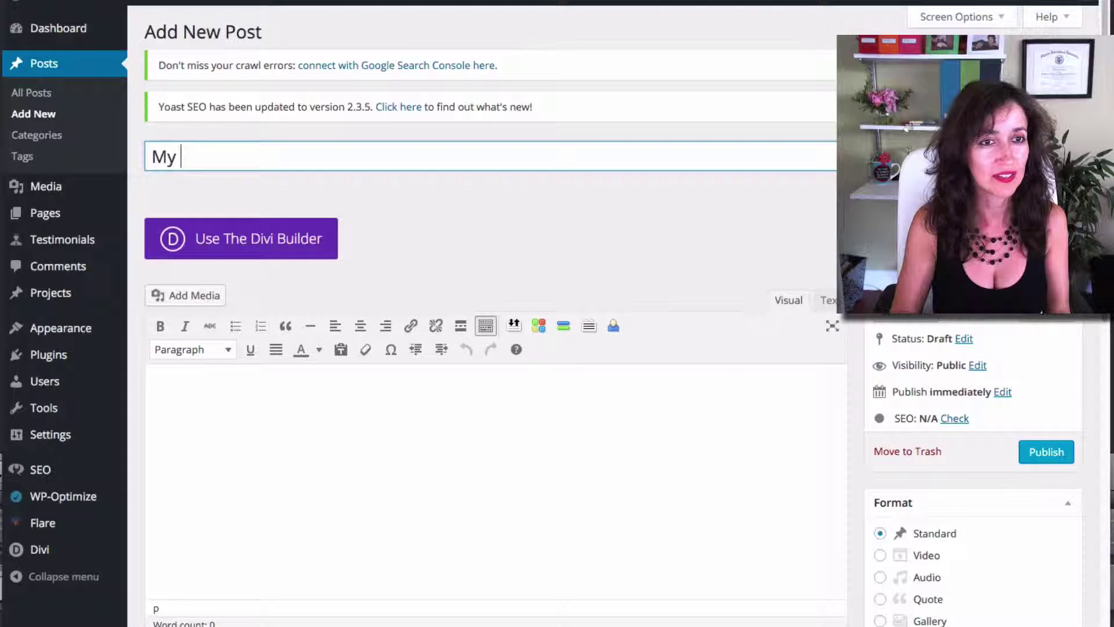
pyautogui.write('Photo Gallery')
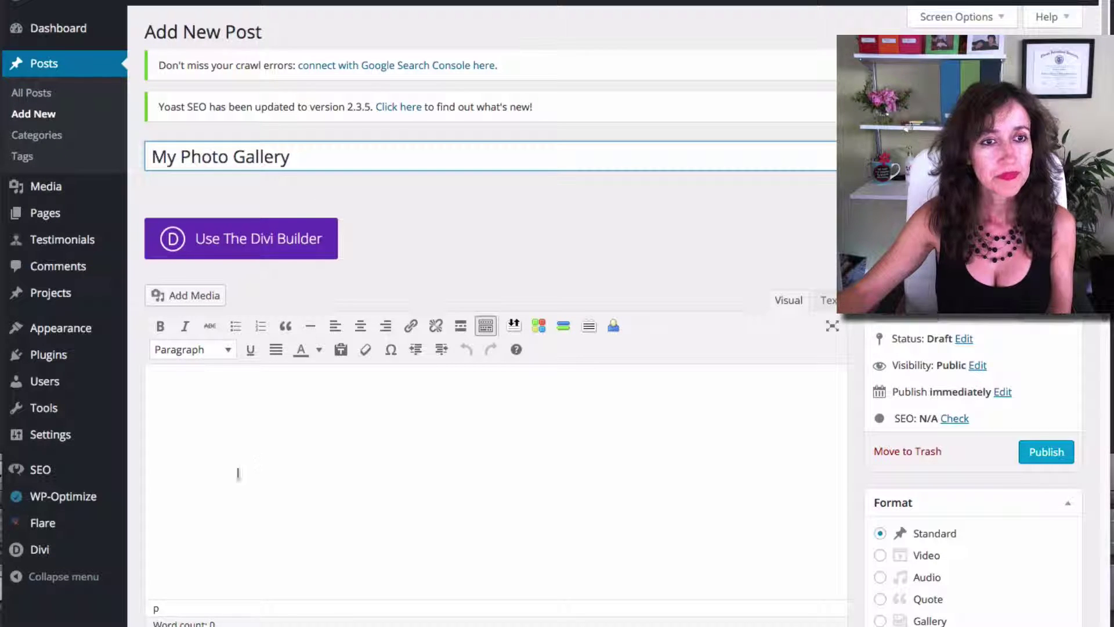
# Switch to the Divi Builder, add a single full-width column row, and open the module list.
pyautogui.click(280, 243)
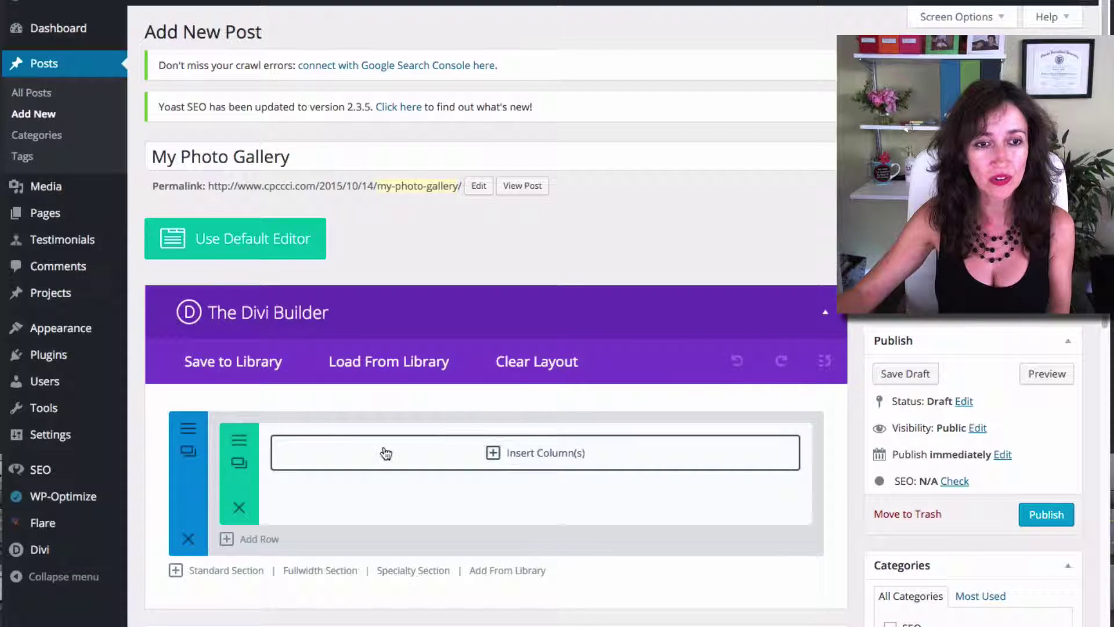
pyautogui.click(538, 456)
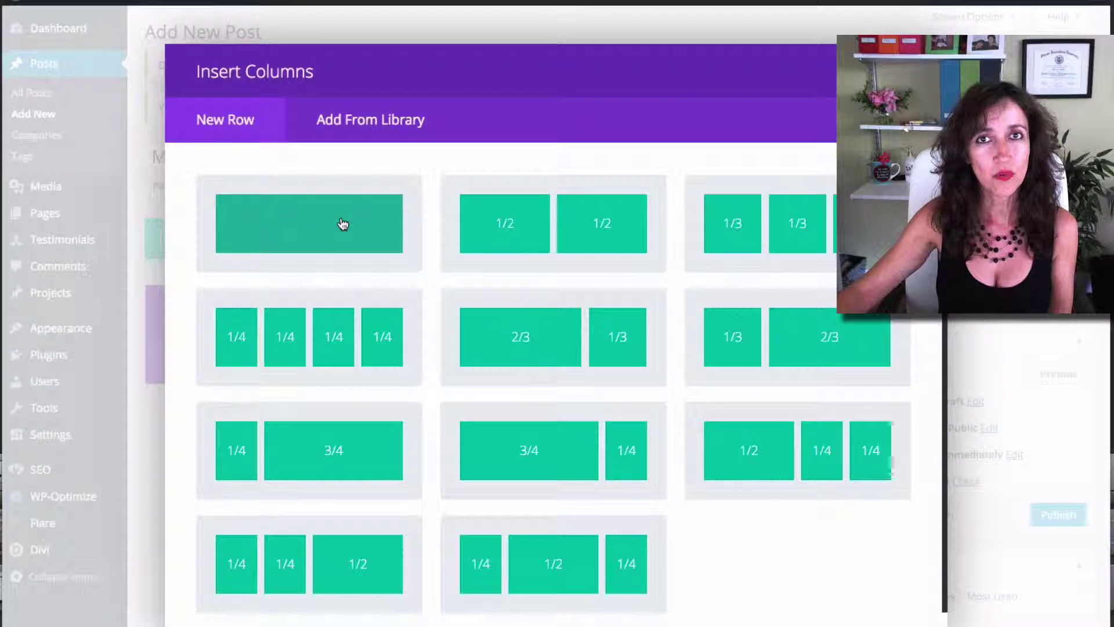
pyautogui.click(343, 225)
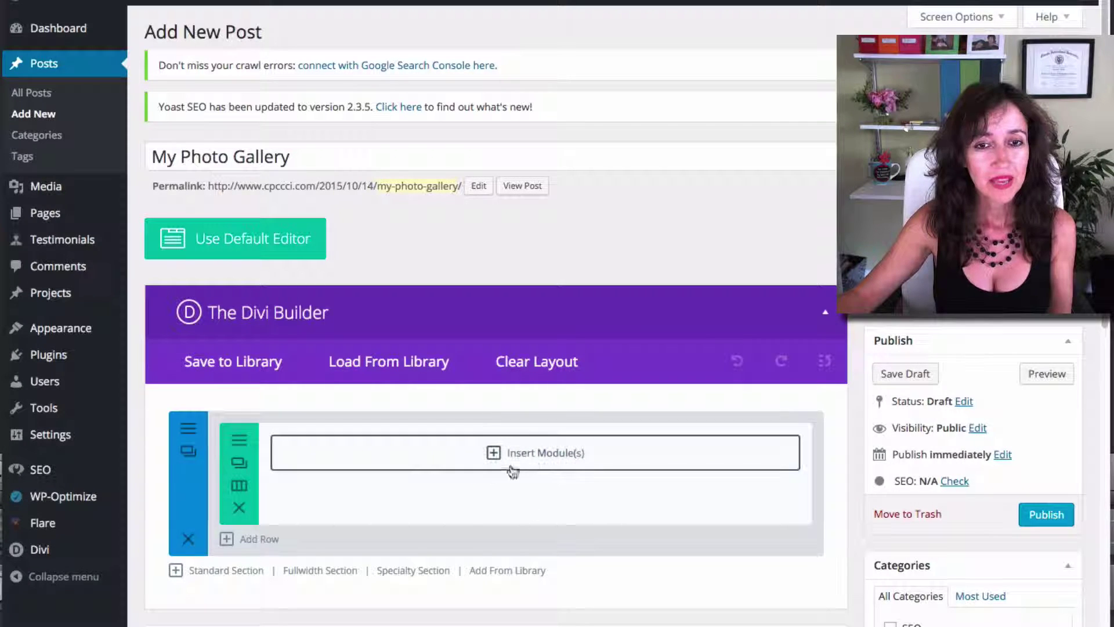
pyautogui.click(542, 454)
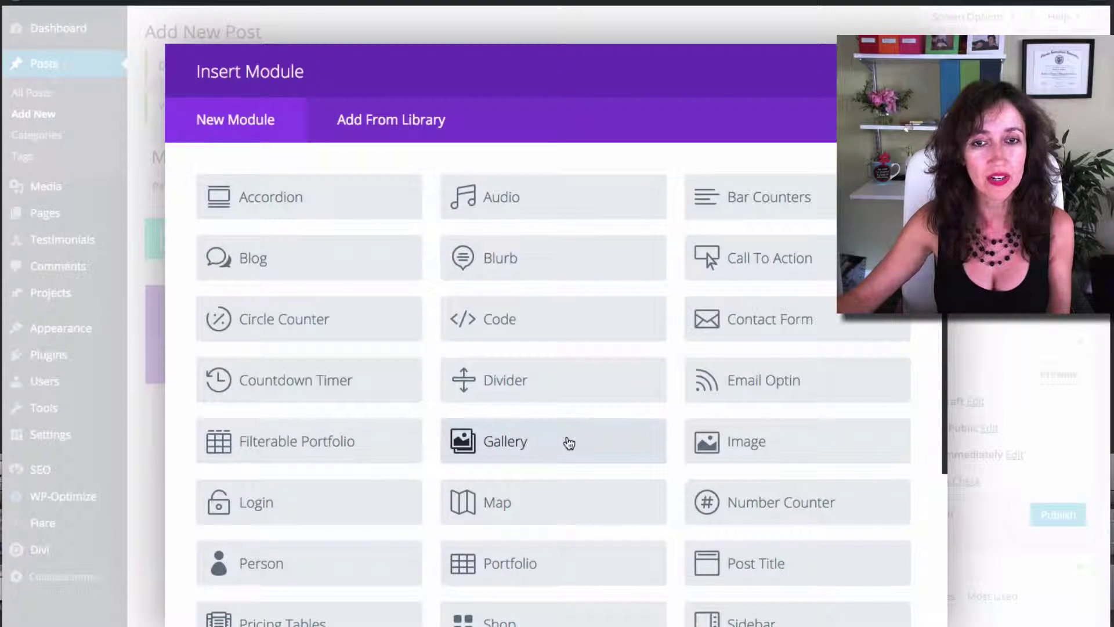
# Add a Gallery module with Grid layout and 6 images per page instead of 4.
pyautogui.click(518, 444)
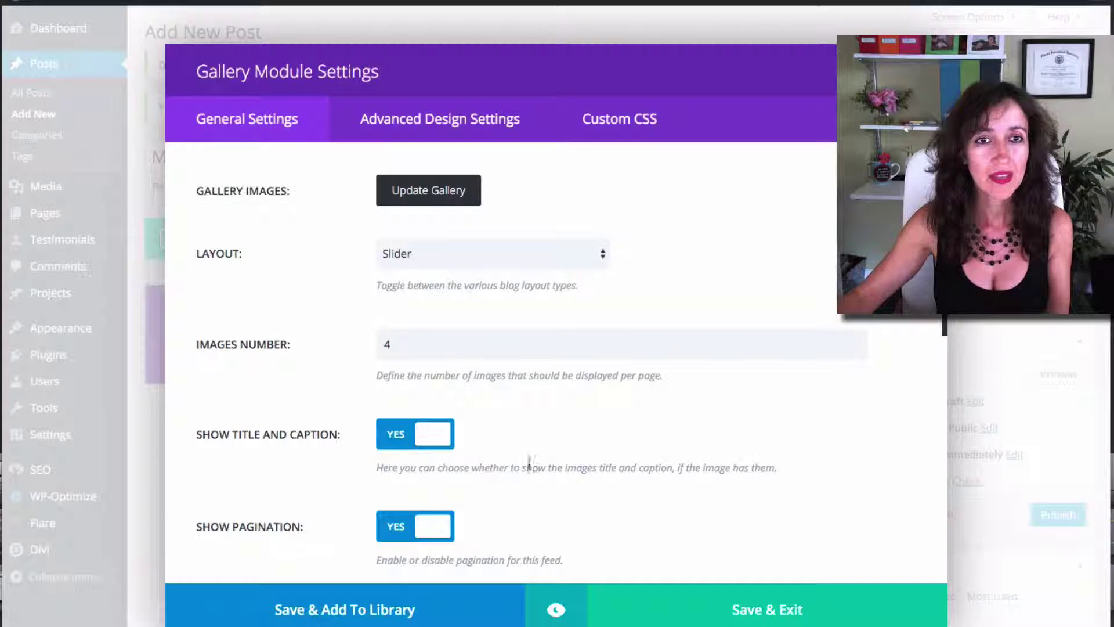
pyautogui.click(602, 253)
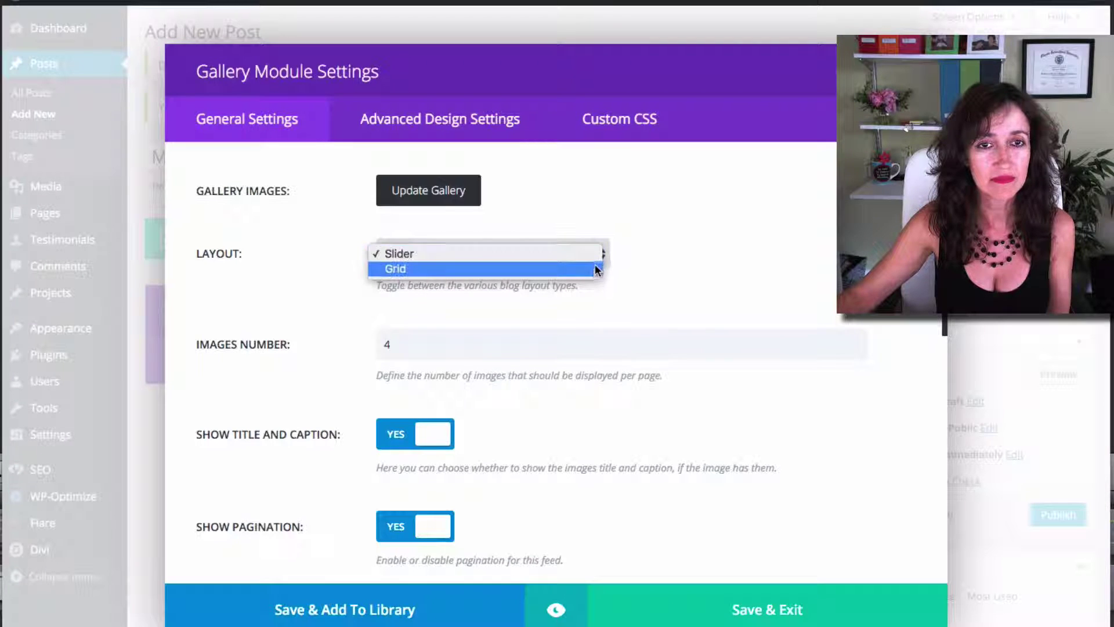
pyautogui.click(595, 269)
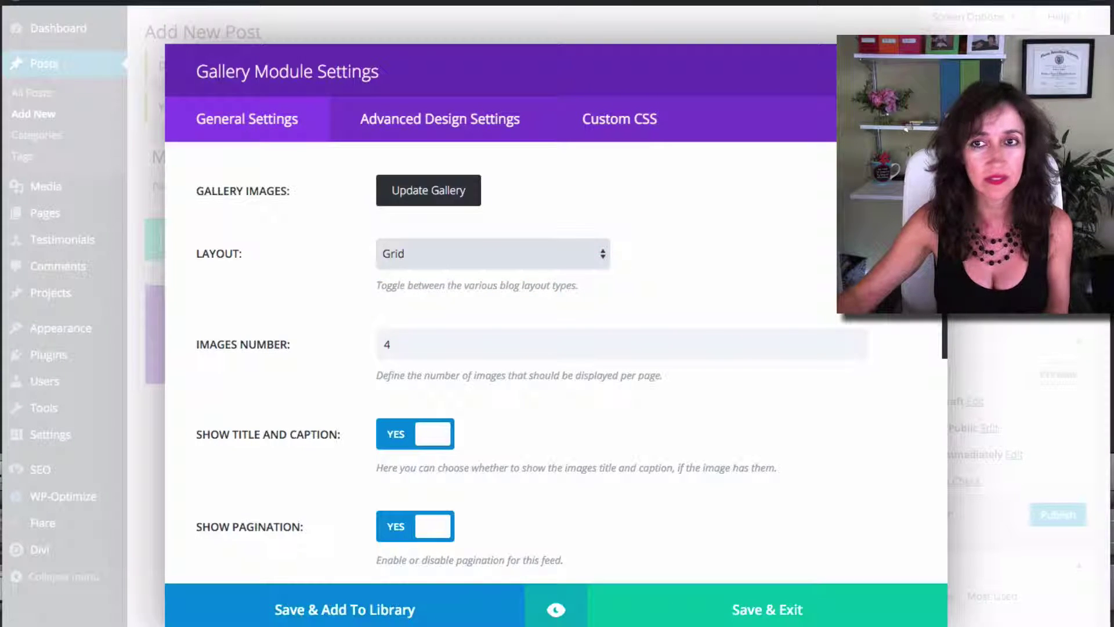
pyautogui.scroll(-1, 404, 324)
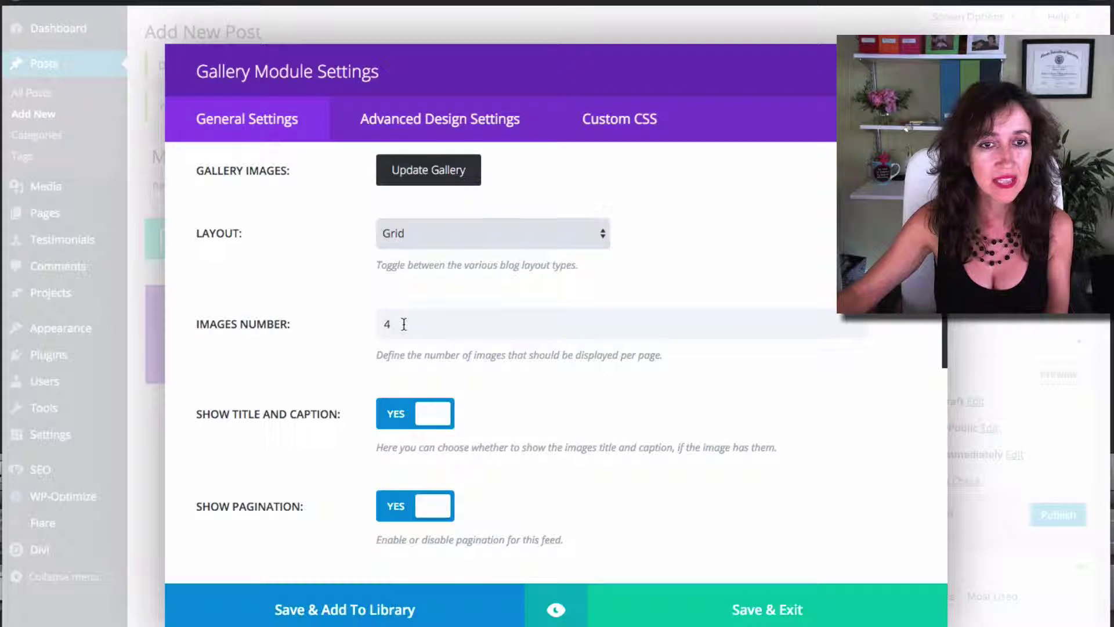
pyautogui.moveTo(404, 324); pyautogui.dragTo(355, 322)
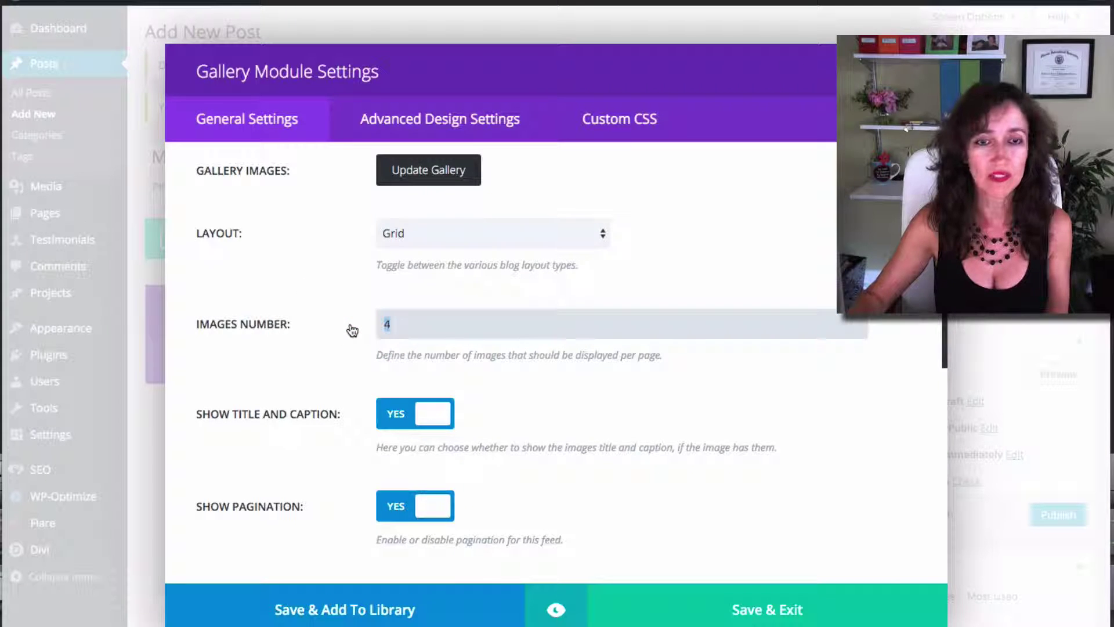
pyautogui.write('6')
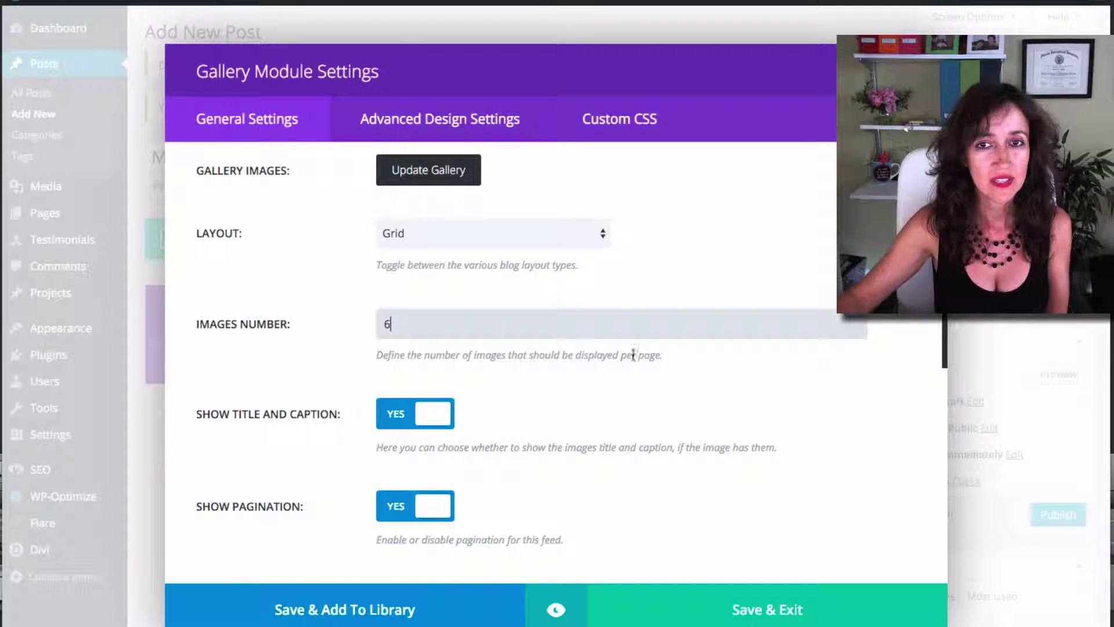
pyautogui.moveTo(944, 350); pyautogui.dragTo(936, 290)
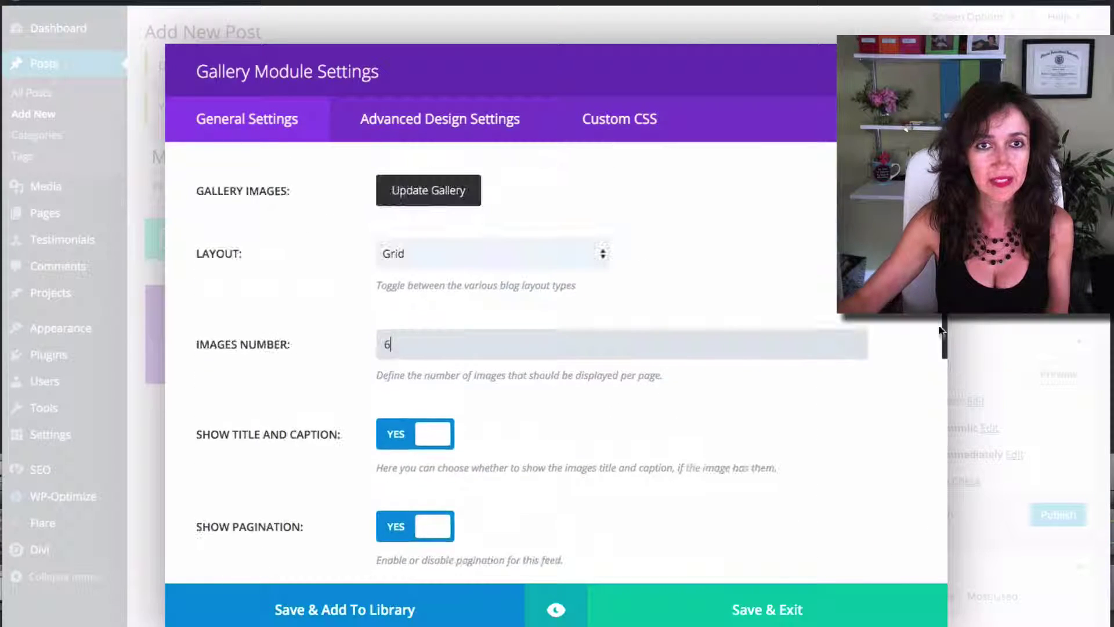
# Upload the orchid photo DSC_0865.jpg into the gallery's media library.
pyautogui.click(429, 192)
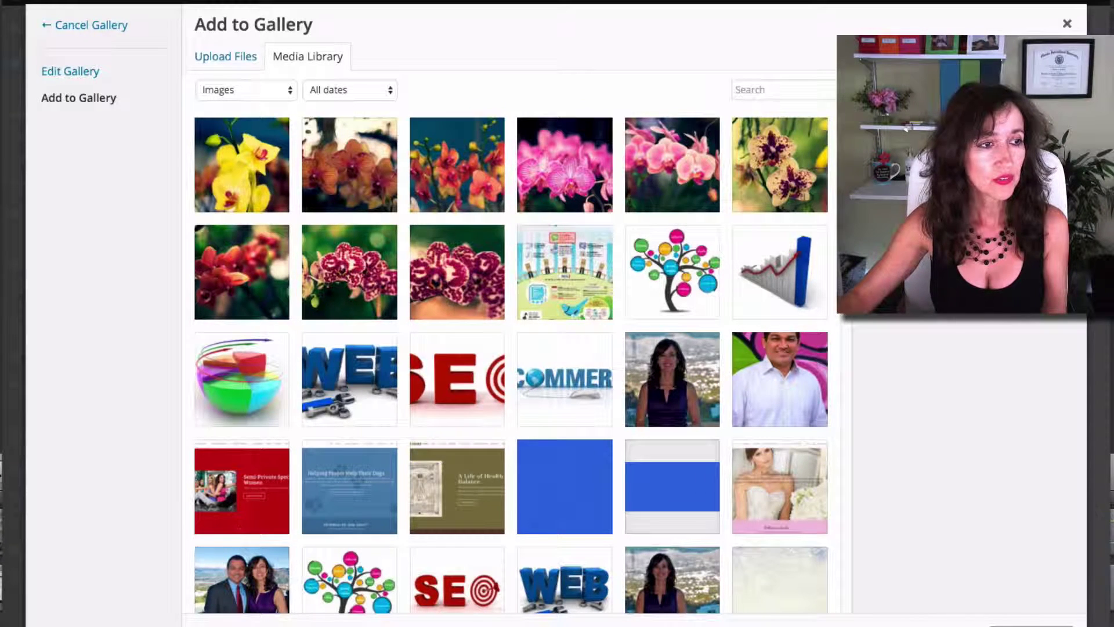
pyautogui.moveTo(3, 337); pyautogui.dragTo(340, 196)
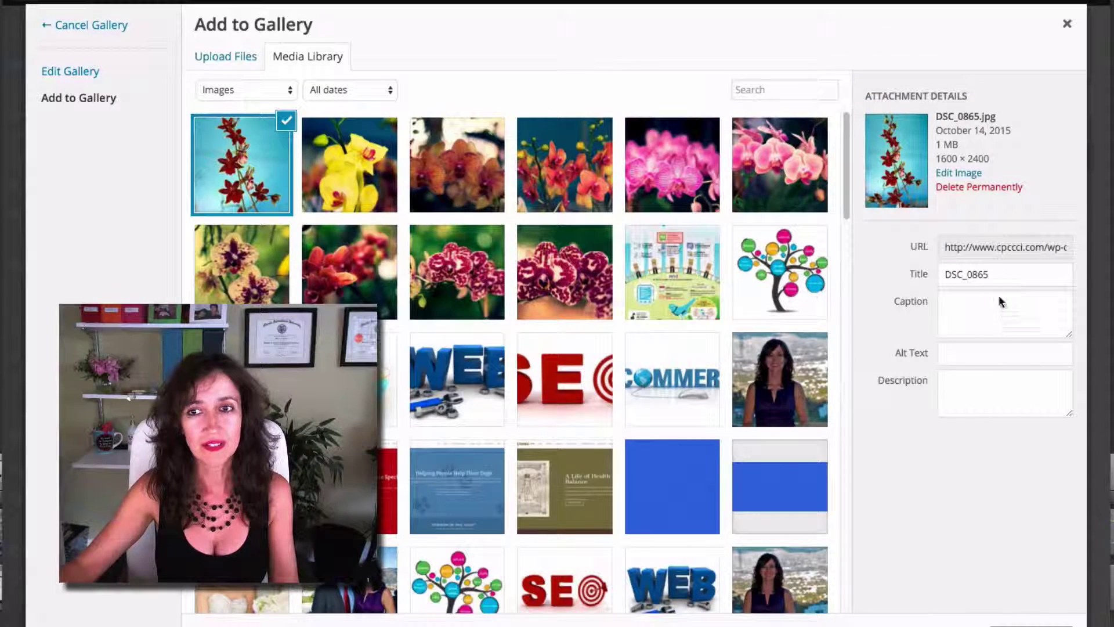
# Rename photo DSC_0865 to 'photo gallery' and use the same text as its alt text.
pyautogui.click(996, 274)
pyautogui.moveTo(993, 274); pyautogui.dragTo(933, 274)
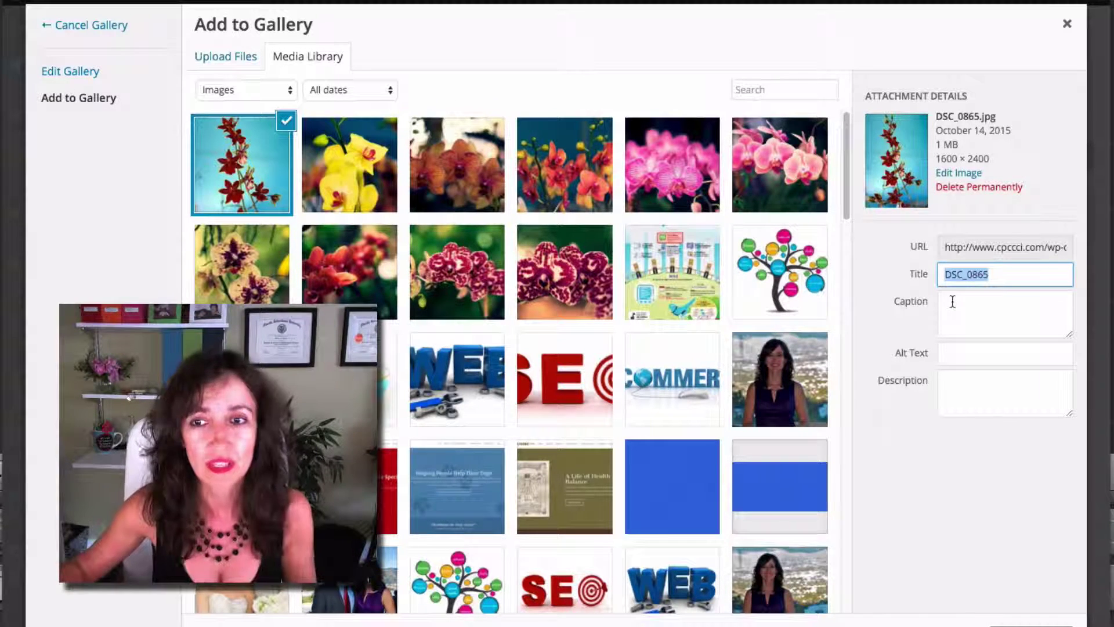
pyautogui.write('photo gallery')
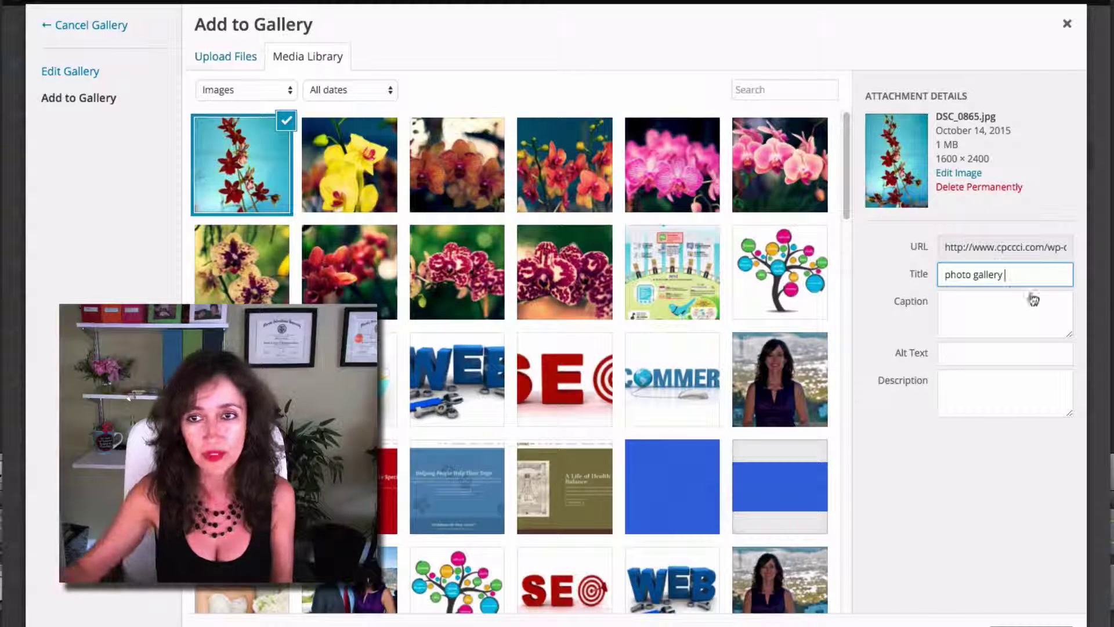
pyautogui.moveTo(1033, 273); pyautogui.dragTo(923, 274)
pyautogui.hotkey('ctrl', 'c')
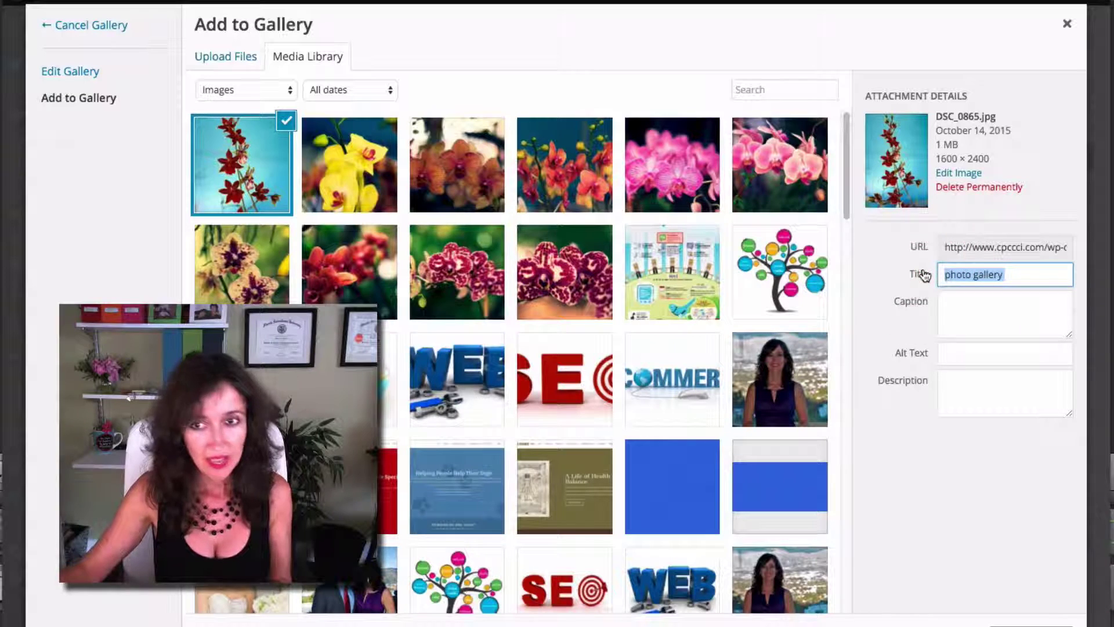
pyautogui.click(957, 353)
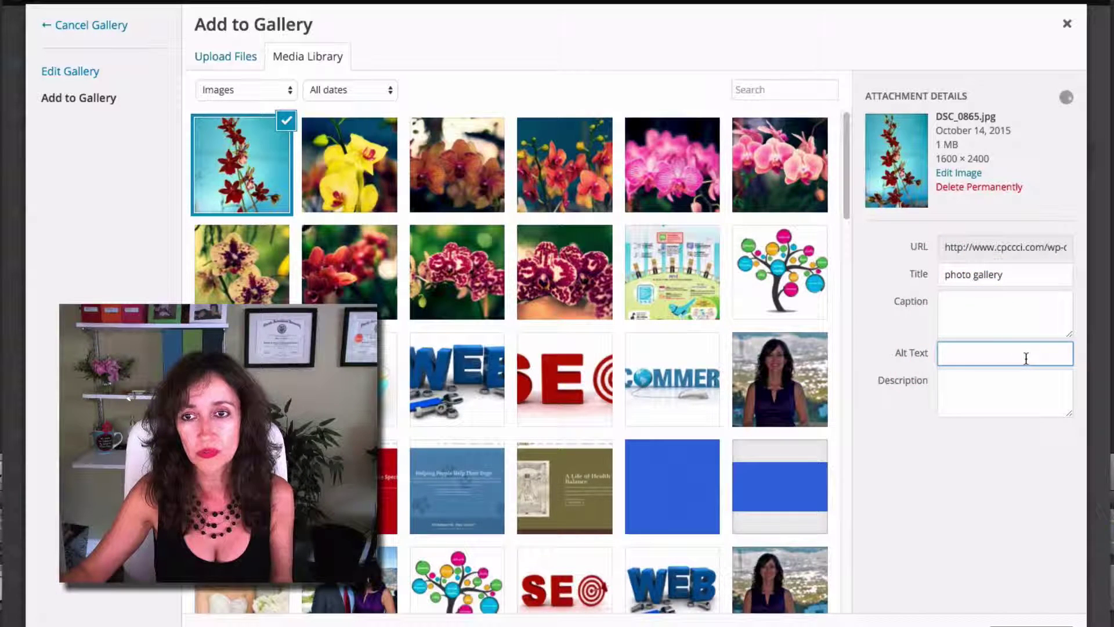
pyautogui.hotkey('ctrl', 'v')
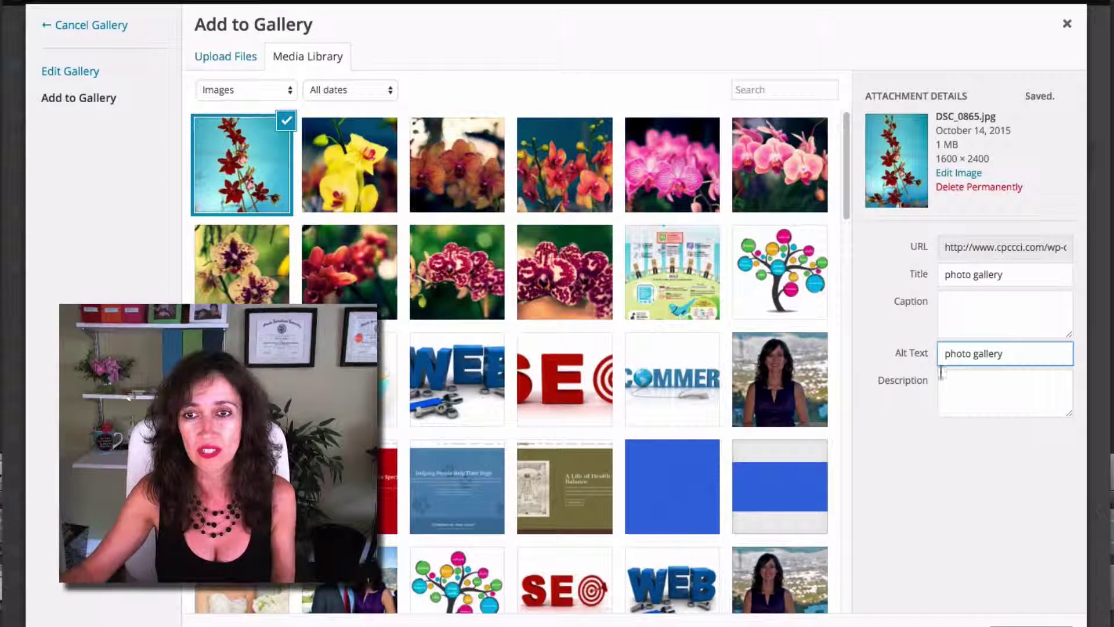
# Check the other nine orchid thumbnails so all ten photos are selected.
pyautogui.click(348, 158)
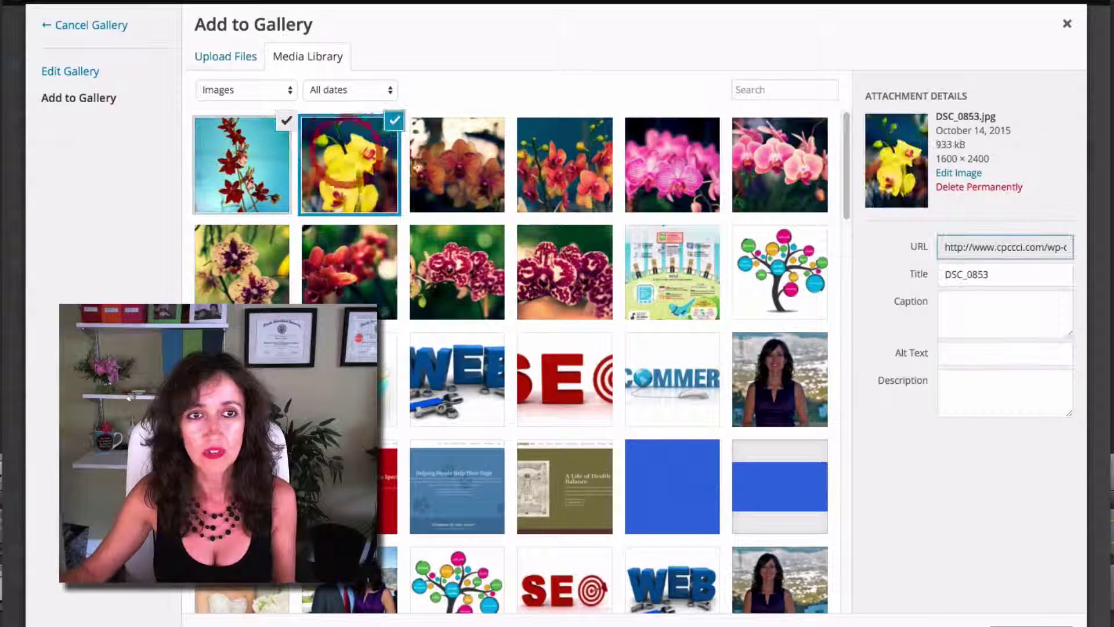
pyautogui.click(464, 166)
pyautogui.click(566, 165)
pyautogui.click(673, 166)
pyautogui.click(775, 169)
pyautogui.click(246, 255)
pyautogui.click(351, 261)
pyautogui.click(456, 265)
pyautogui.click(547, 276)
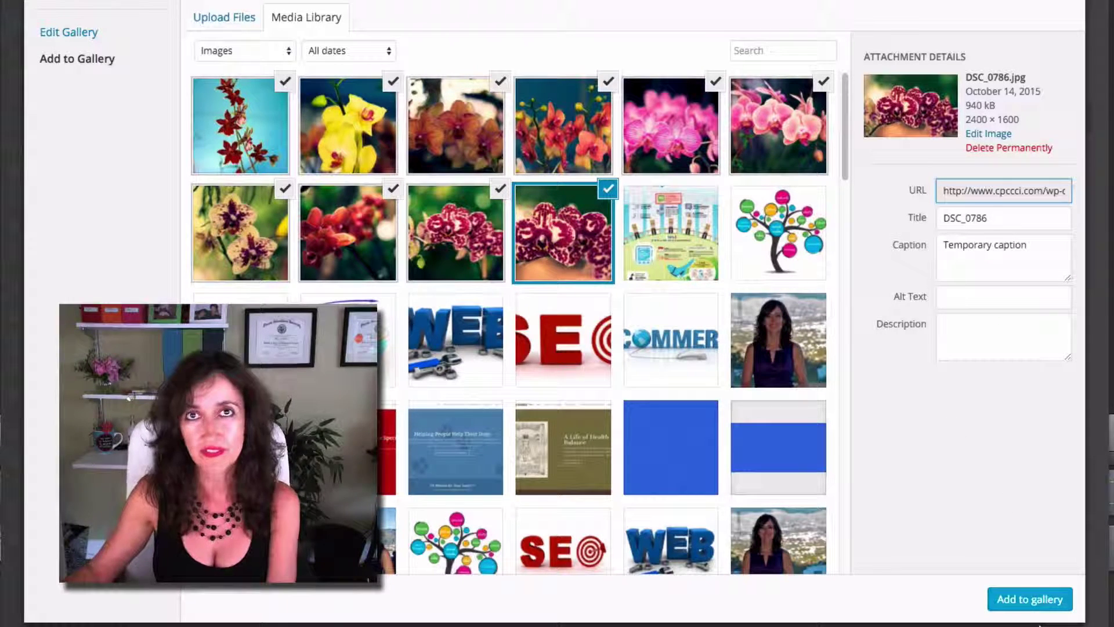
# Insert the ten orchids into the gallery, set random order, and move the Temporary caption image to slot nine.
pyautogui.click(1033, 600)
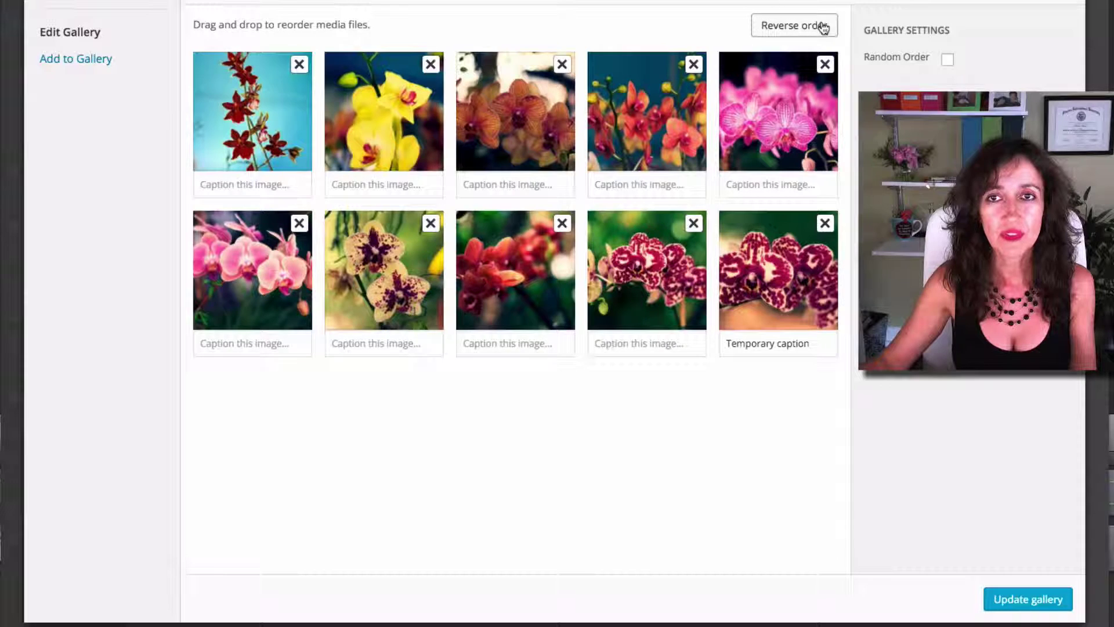
pyautogui.click(948, 58)
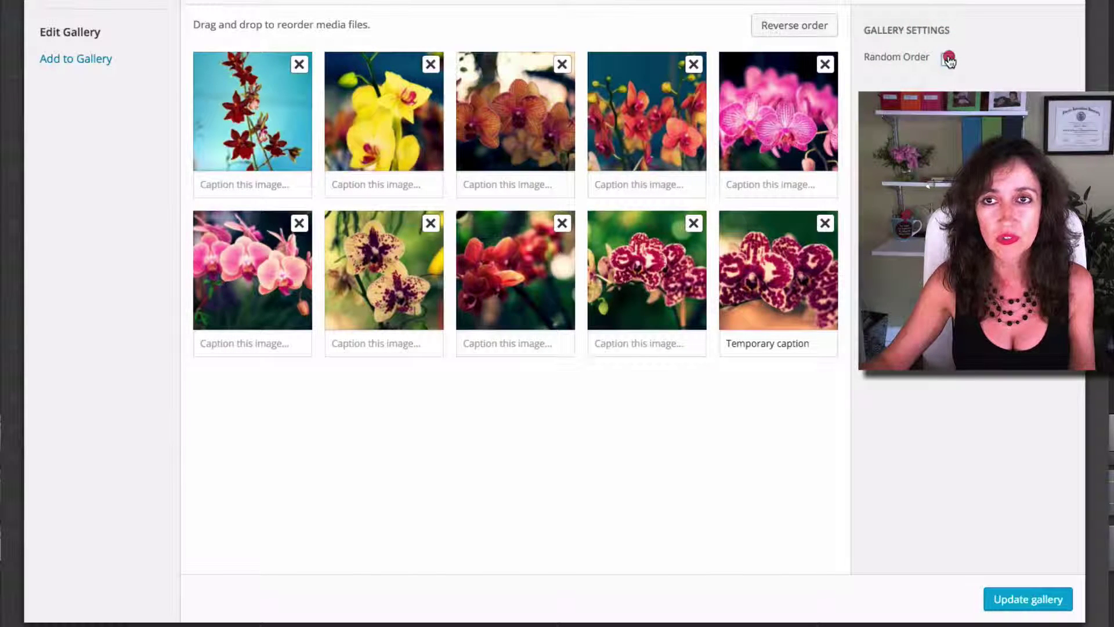
pyautogui.moveTo(773, 259); pyautogui.dragTo(636, 332)
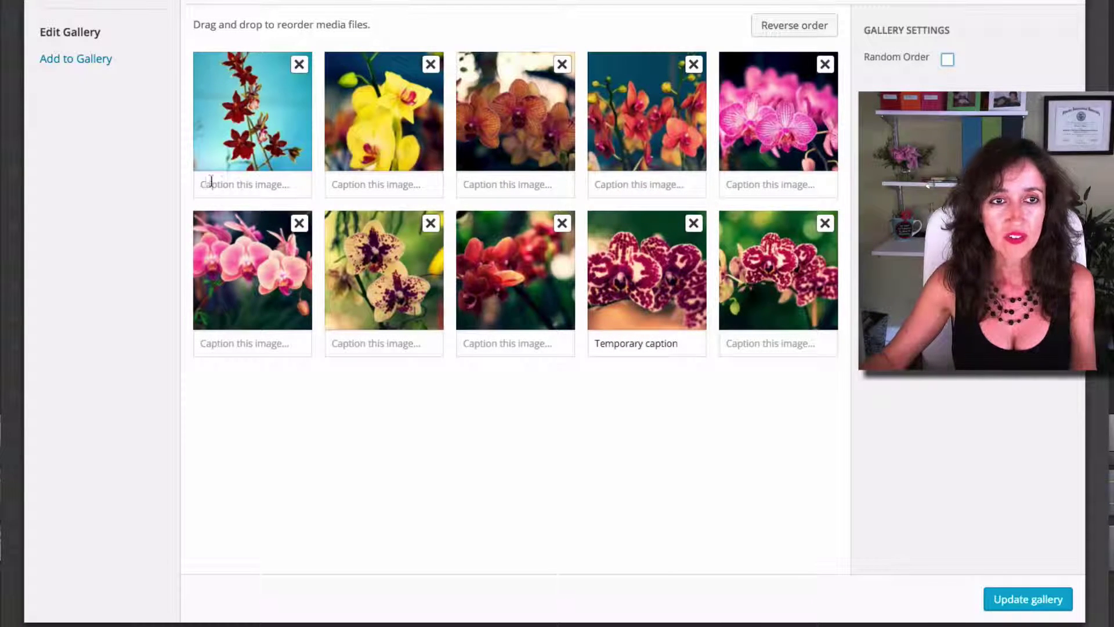
# Review the ninth image's caption 'Temporary caption' and leave it unchanged.
pyautogui.click(618, 344)
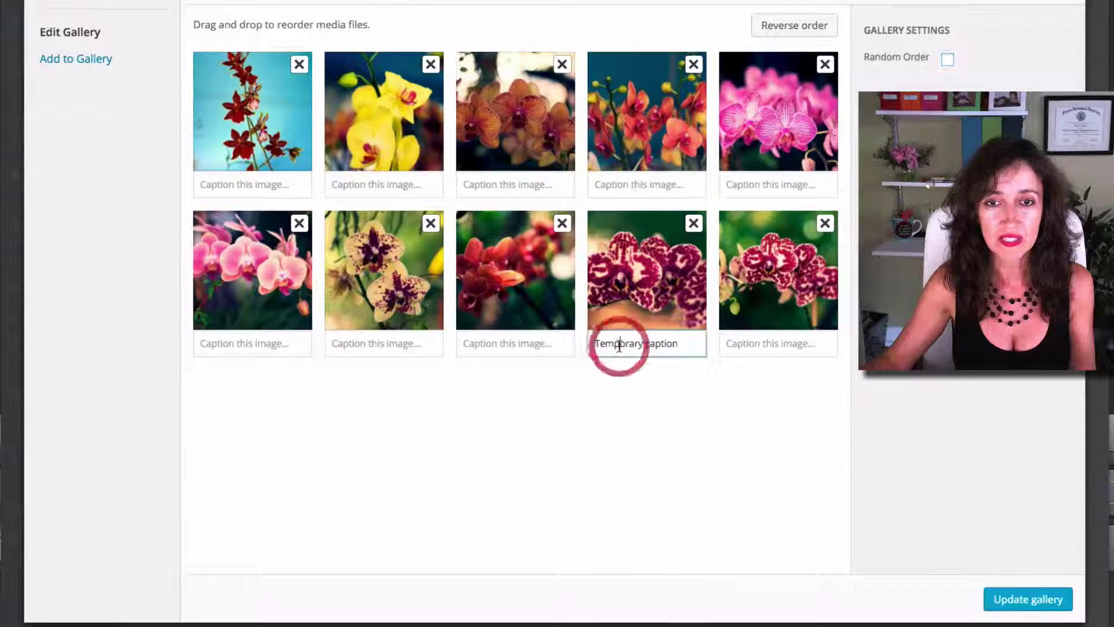
pyautogui.moveTo(671, 345); pyautogui.dragTo(591, 345)
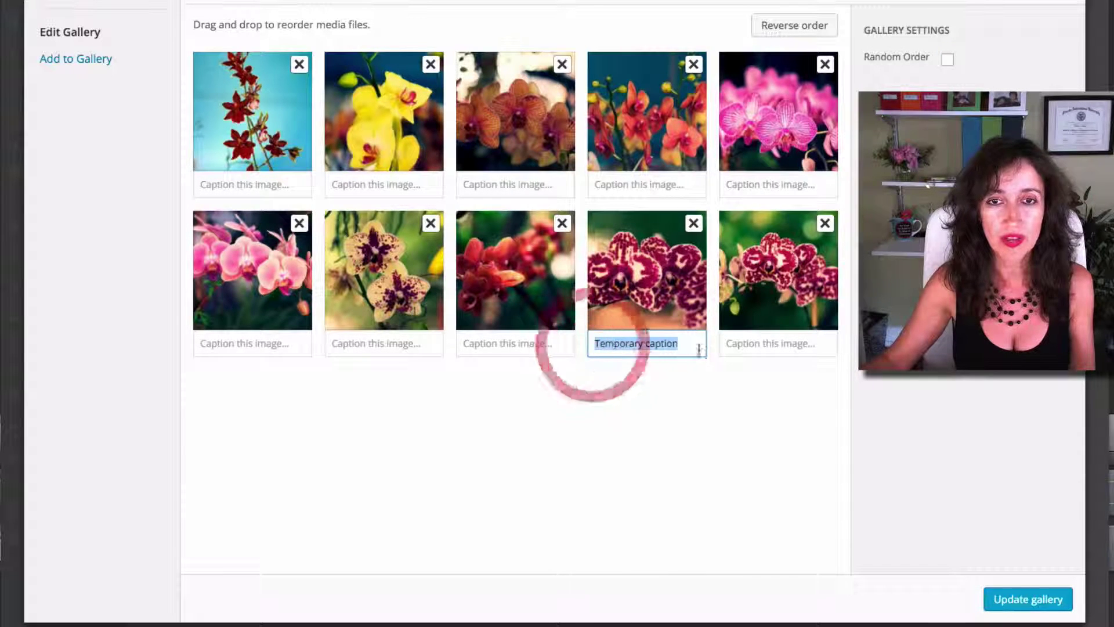
pyautogui.click(679, 345)
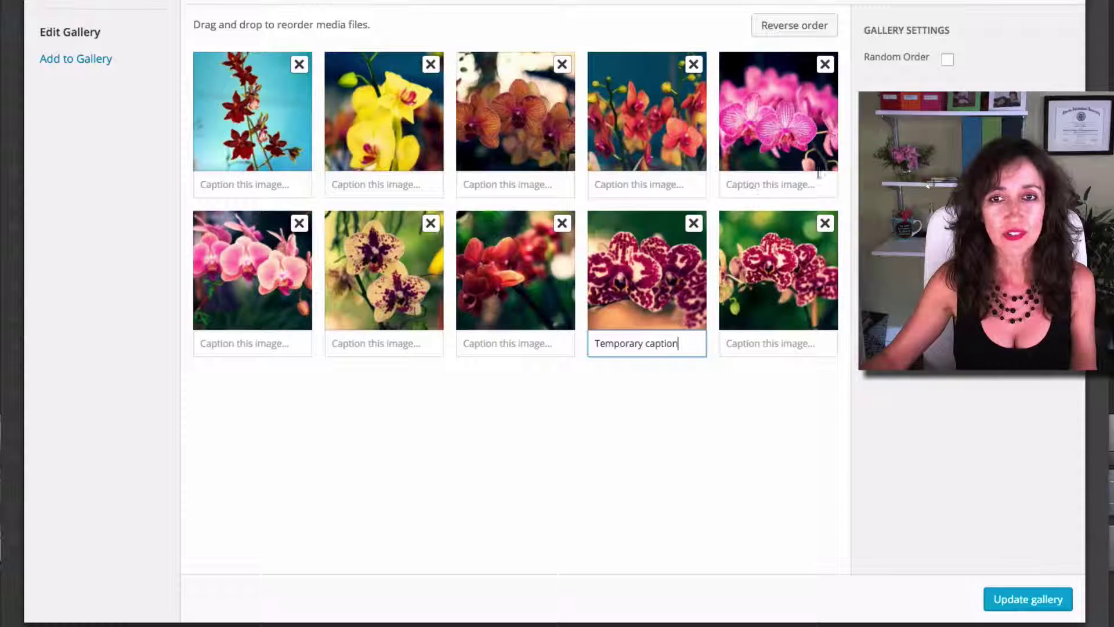
# Update the gallery, save and exit the Gallery module settings, and publish the post.
pyautogui.click(1028, 601)
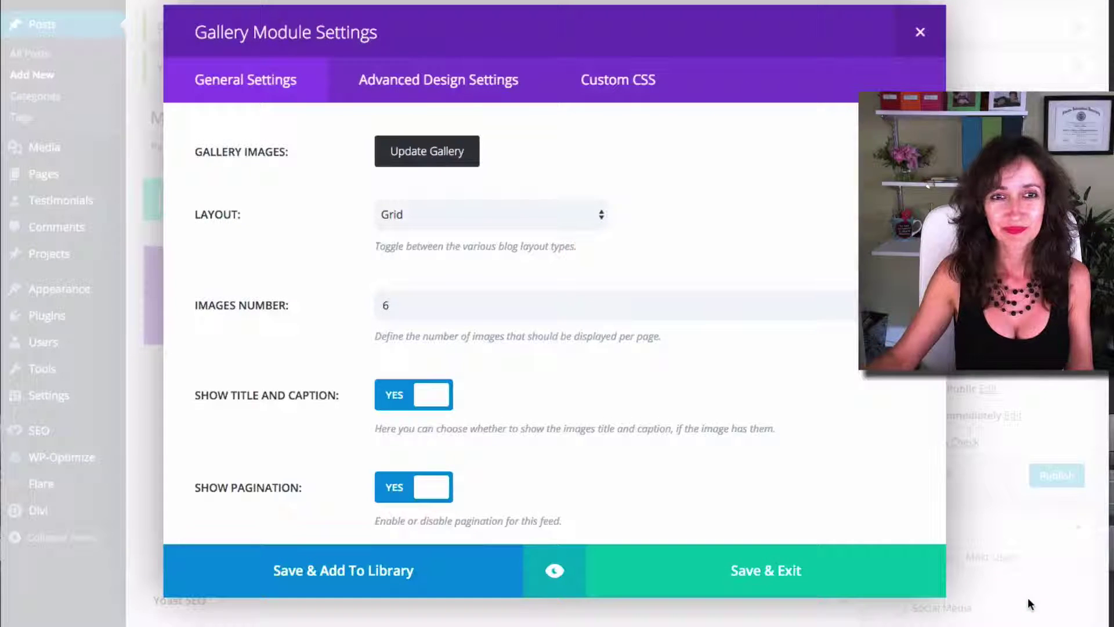
pyautogui.click(777, 573)
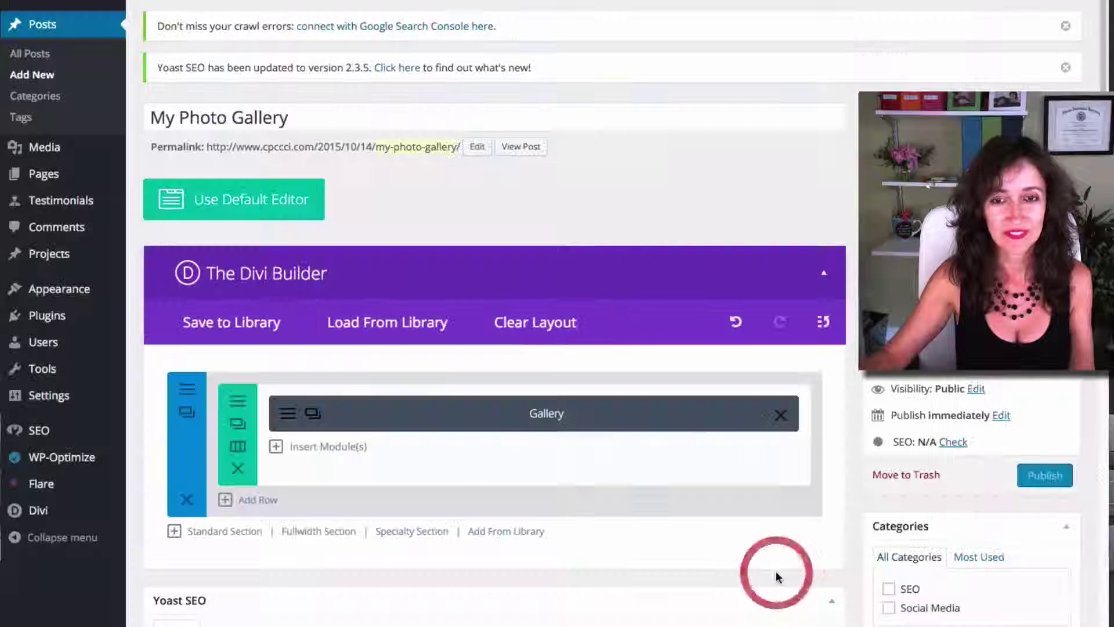
pyautogui.click(1046, 479)
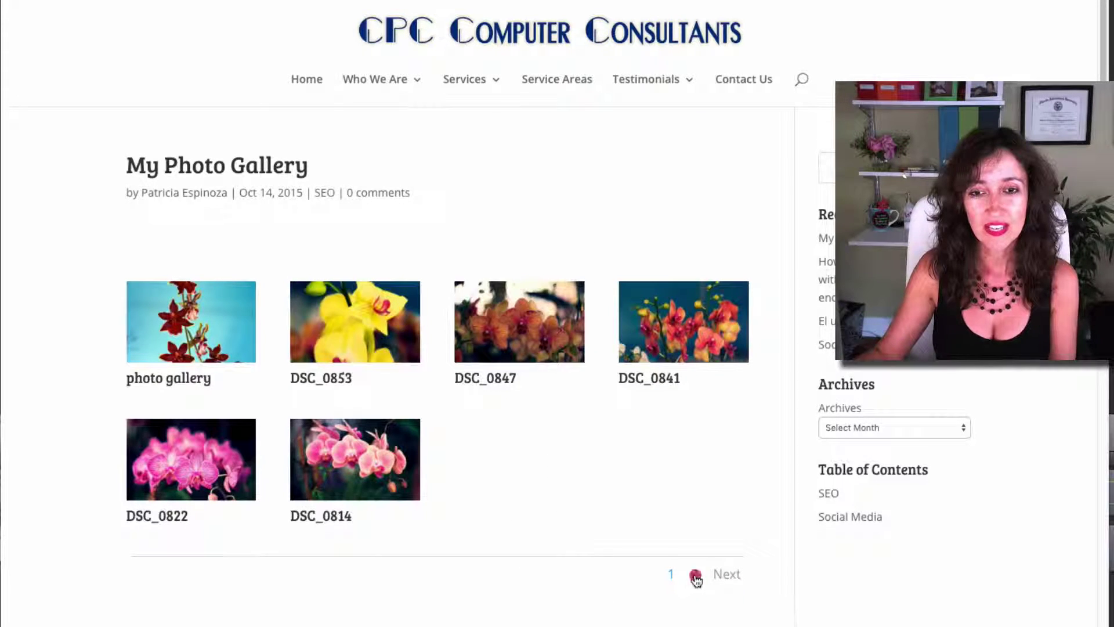
# Browse gallery page 2 and back to page 1, highlighting the first image's 'photo gallery' title.
pyautogui.click(696, 576)
pyautogui.scroll(1, 622, 353)
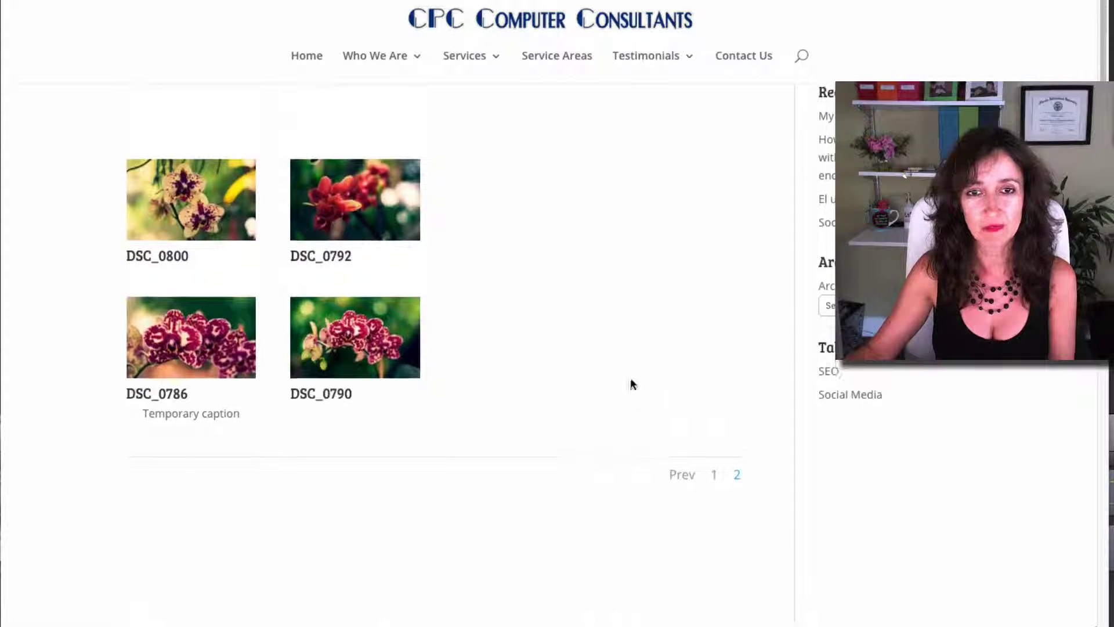
pyautogui.click(684, 475)
pyautogui.scroll(2, 397, 346)
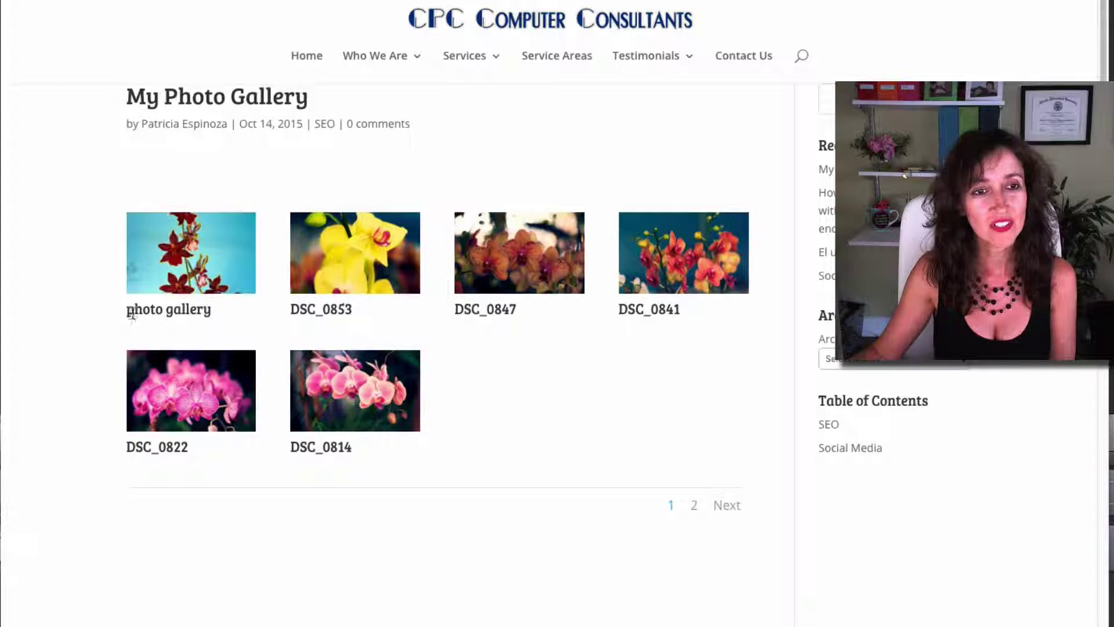
pyautogui.moveTo(129, 310); pyautogui.dragTo(210, 311)
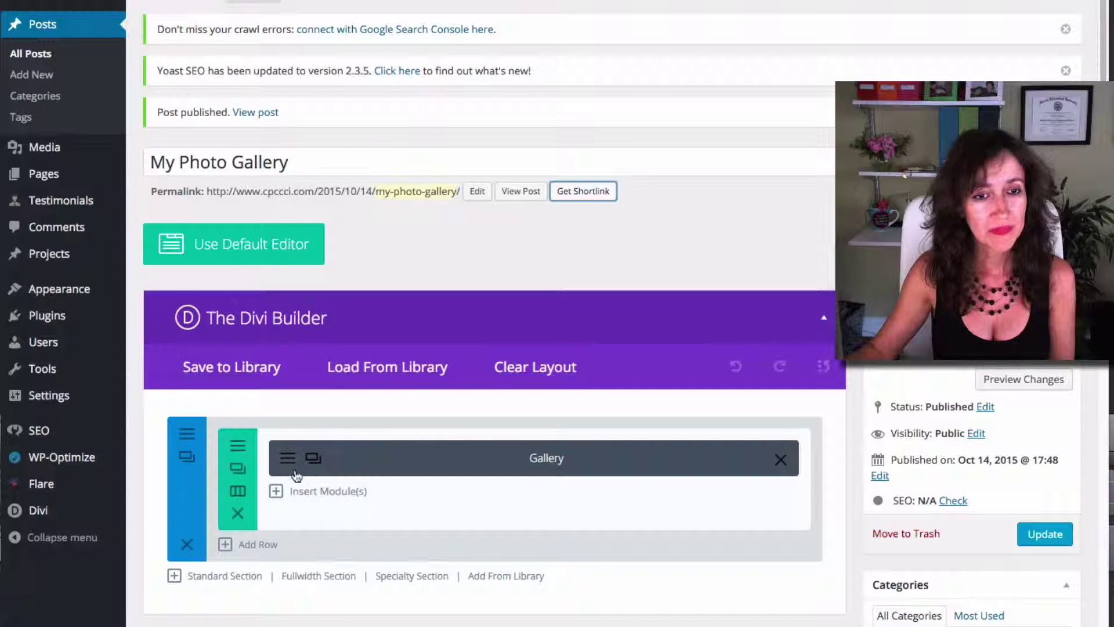
# Set Show Title and Caption to NO, change Layout from Grid to Slider, and save the module.
pyautogui.click(288, 458)
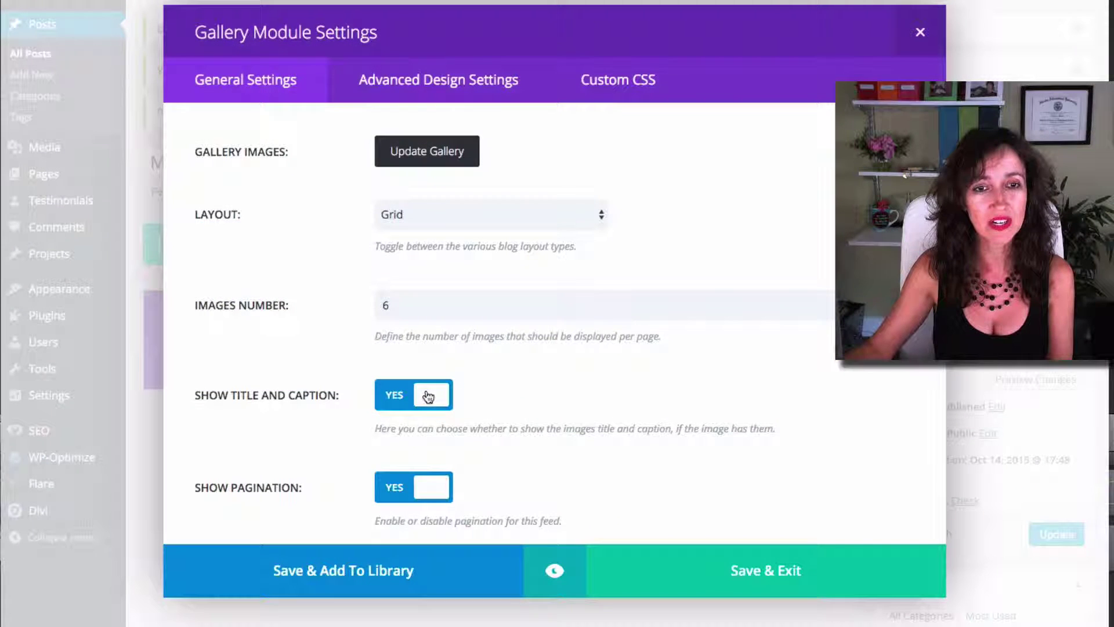
pyautogui.click(428, 396)
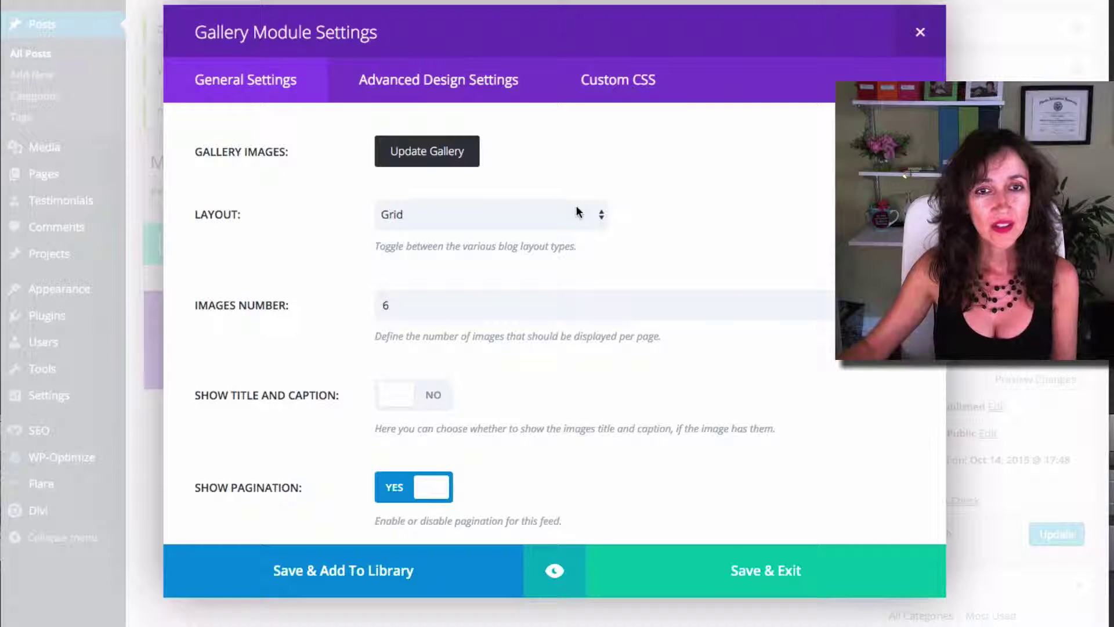
pyautogui.click(600, 215)
pyautogui.click(520, 200)
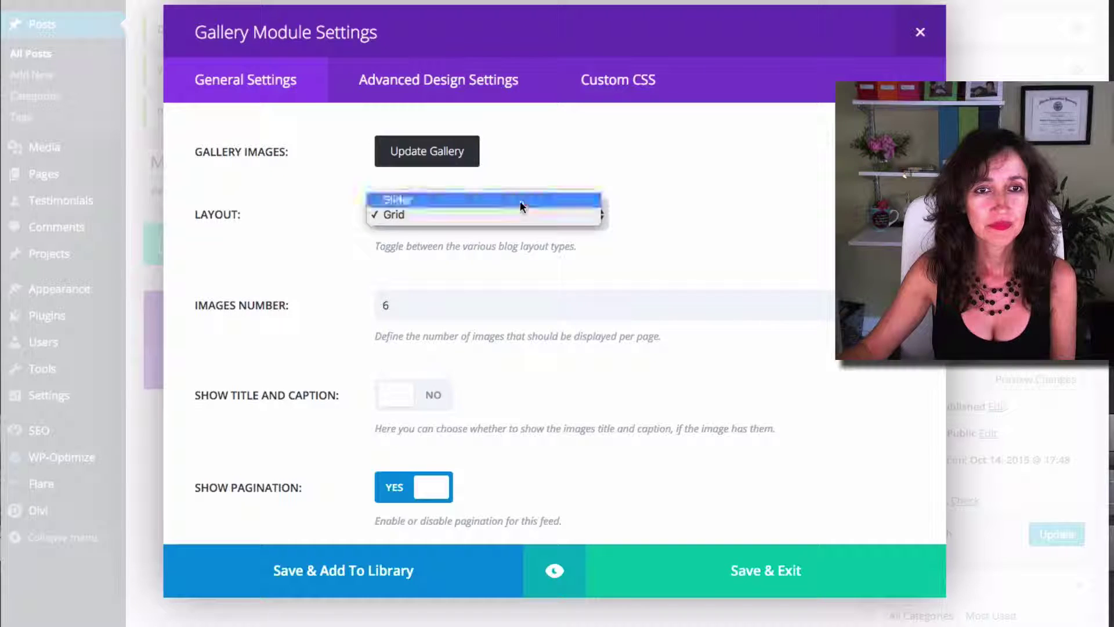
pyautogui.click(762, 571)
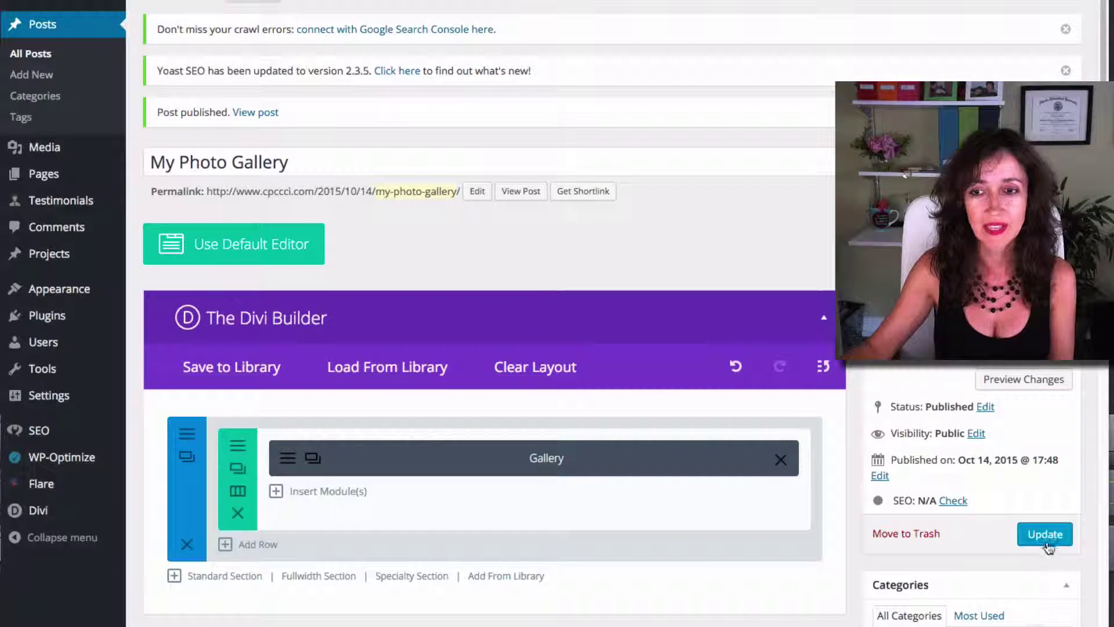
# Update the post and scroll down its live page to the orchid gallery.
pyautogui.click(1047, 535)
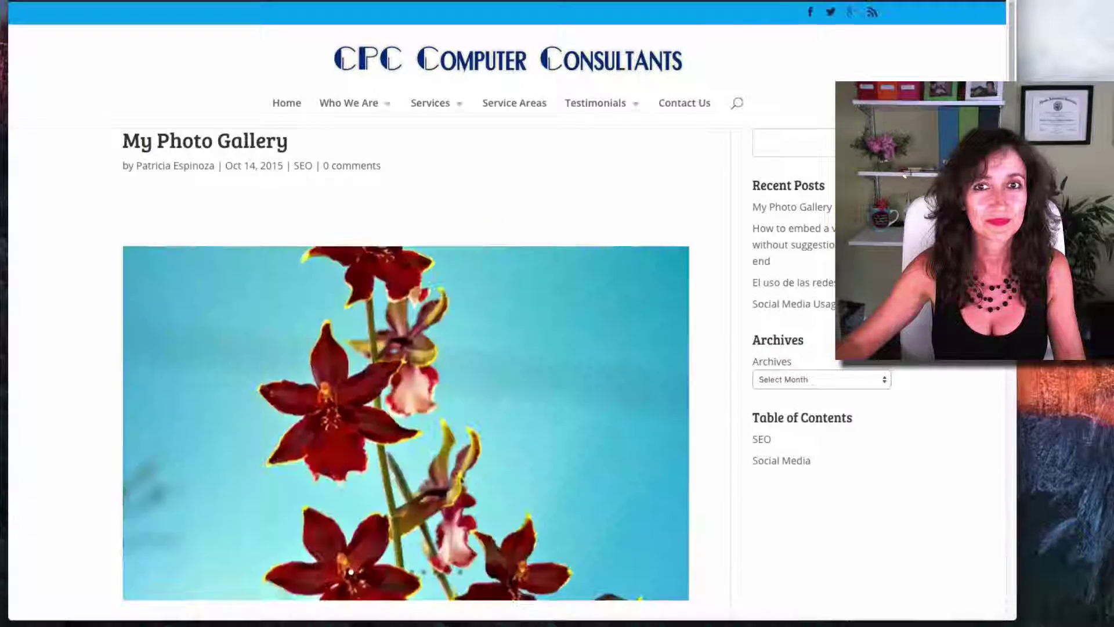
pyautogui.scroll(-1, 406, 348)
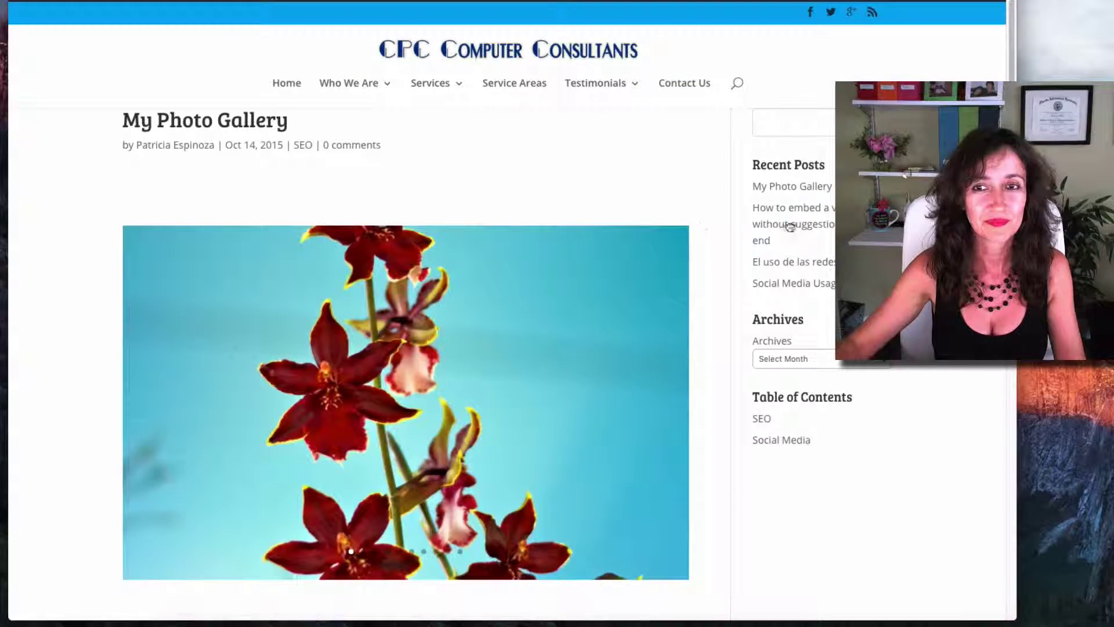
pyautogui.scroll(-2, 406, 348)
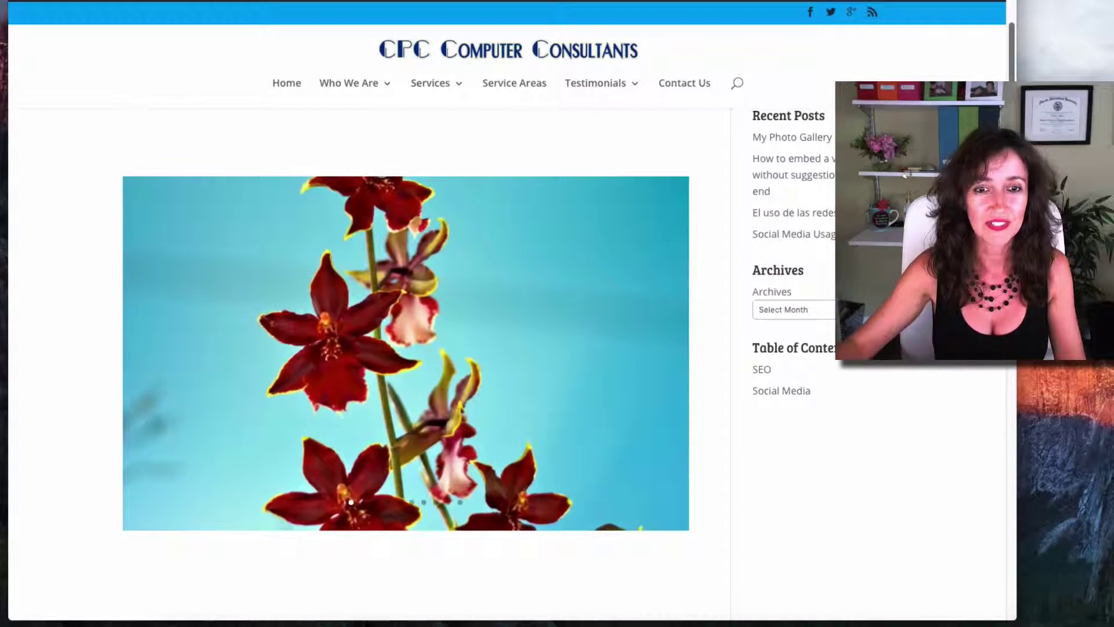
# Advance the orchid slider three times to check the next photos.
pyautogui.moveTo(500, 383)
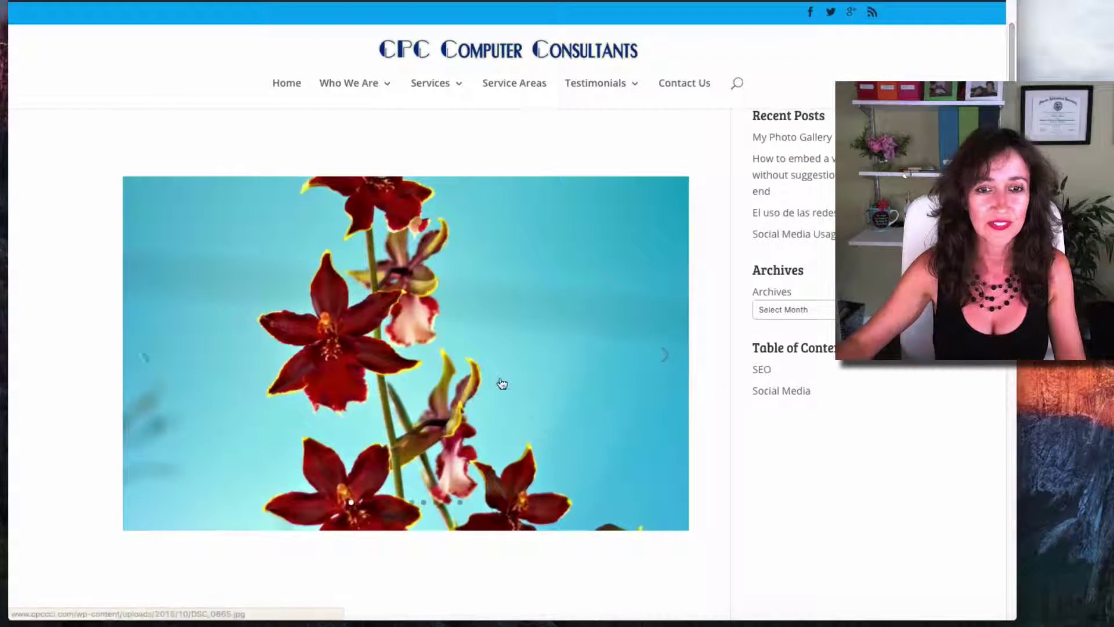
pyautogui.click(660, 359)
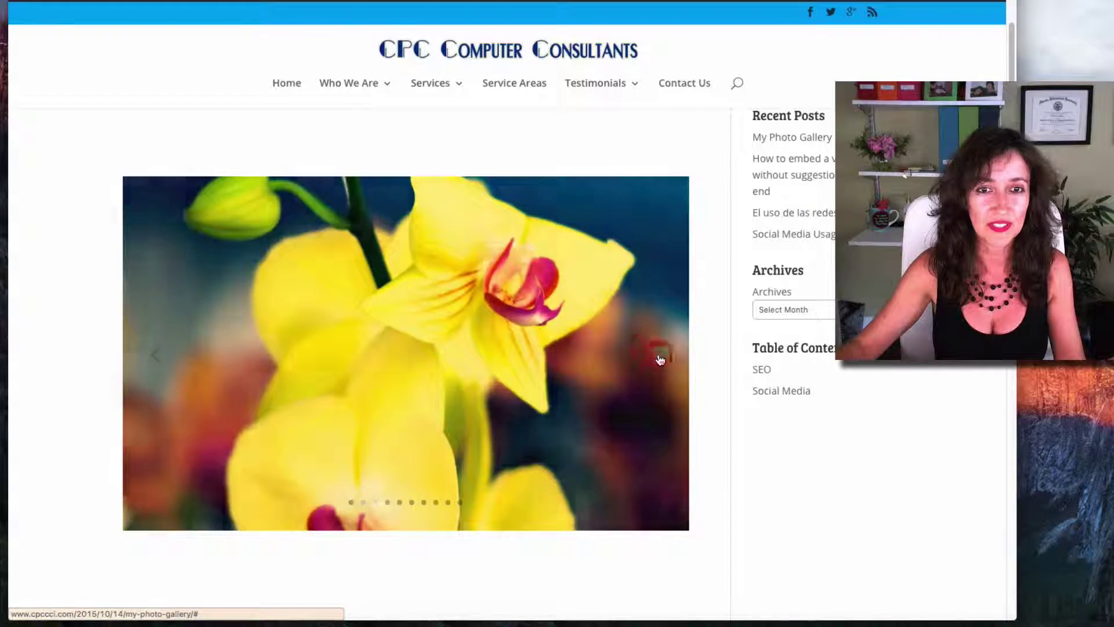
pyautogui.click(660, 360)
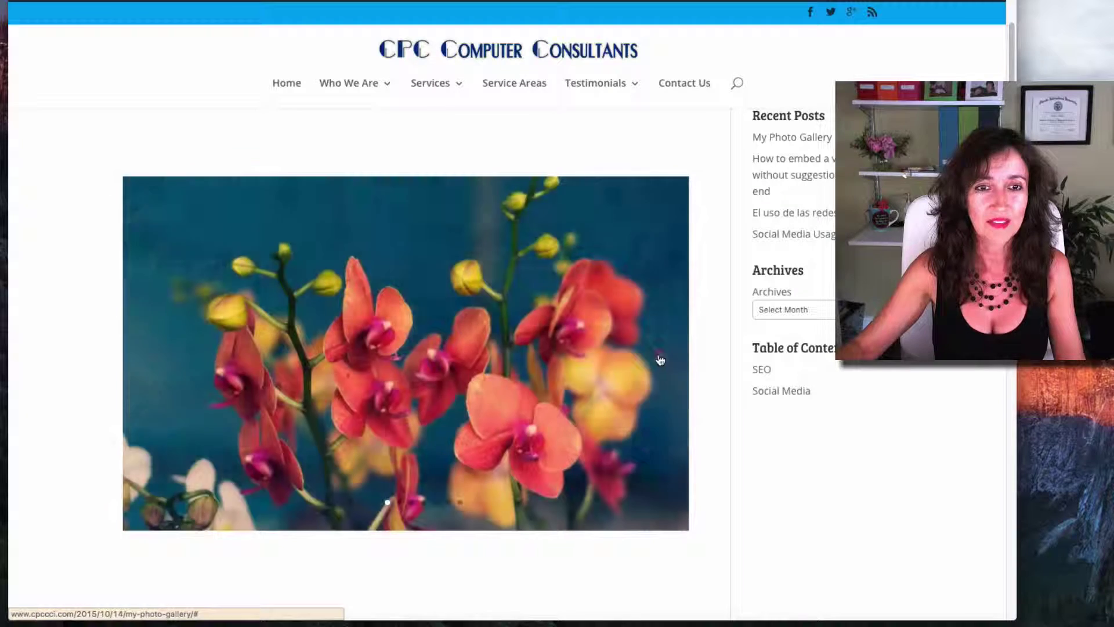
pyautogui.click(660, 360)
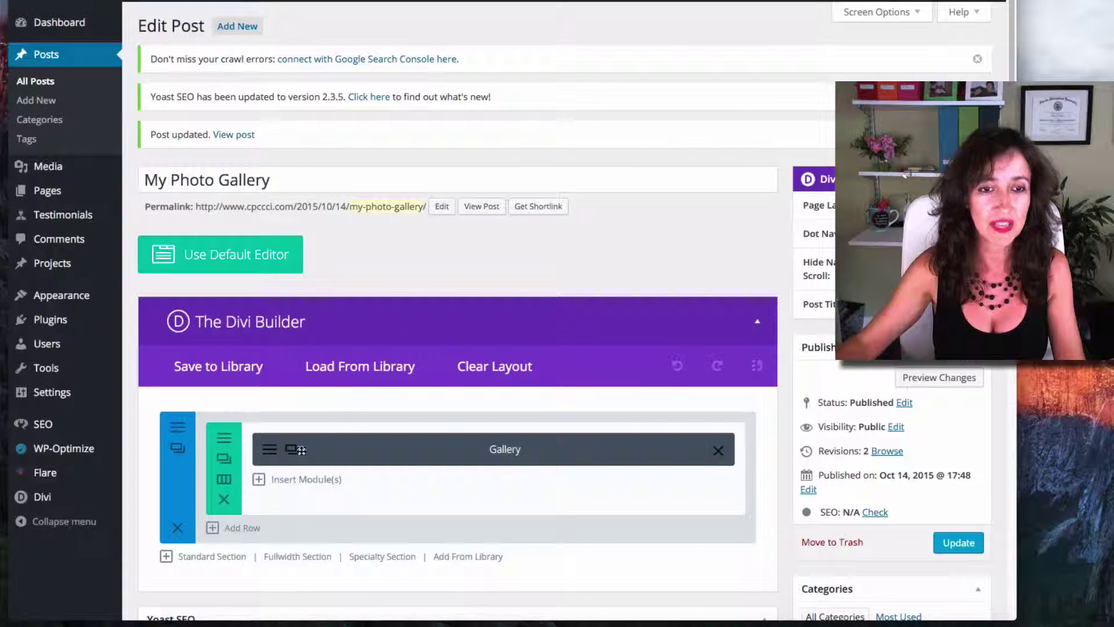
# Turn on the gallery module's automatic animation at 4000 ms speed and save the settings.
pyautogui.click(270, 451)
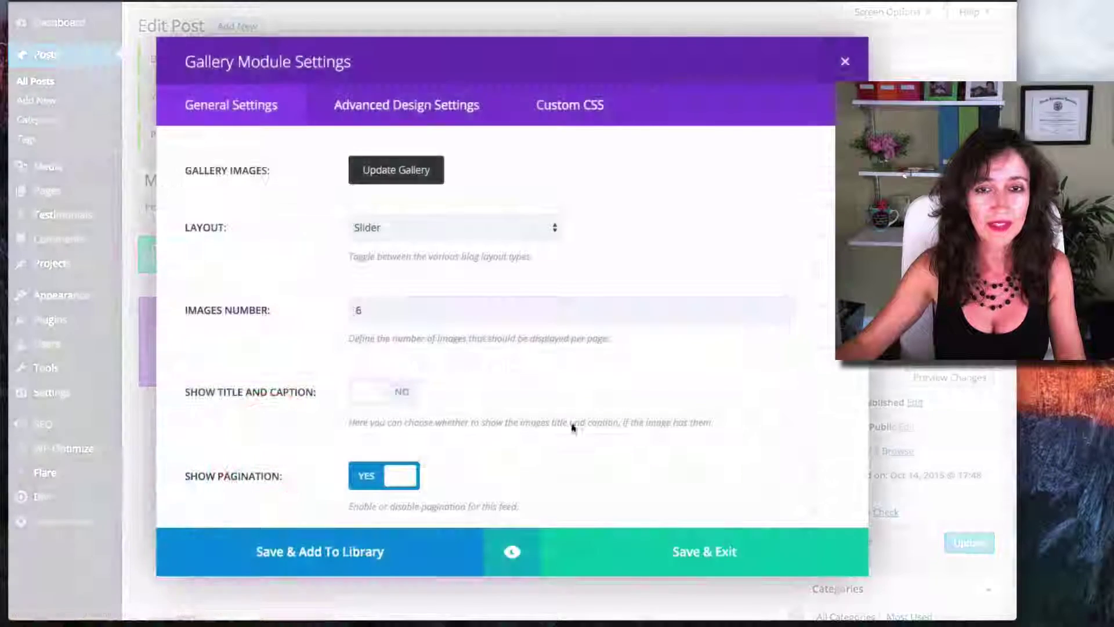
pyautogui.scroll(-6, 848, 450)
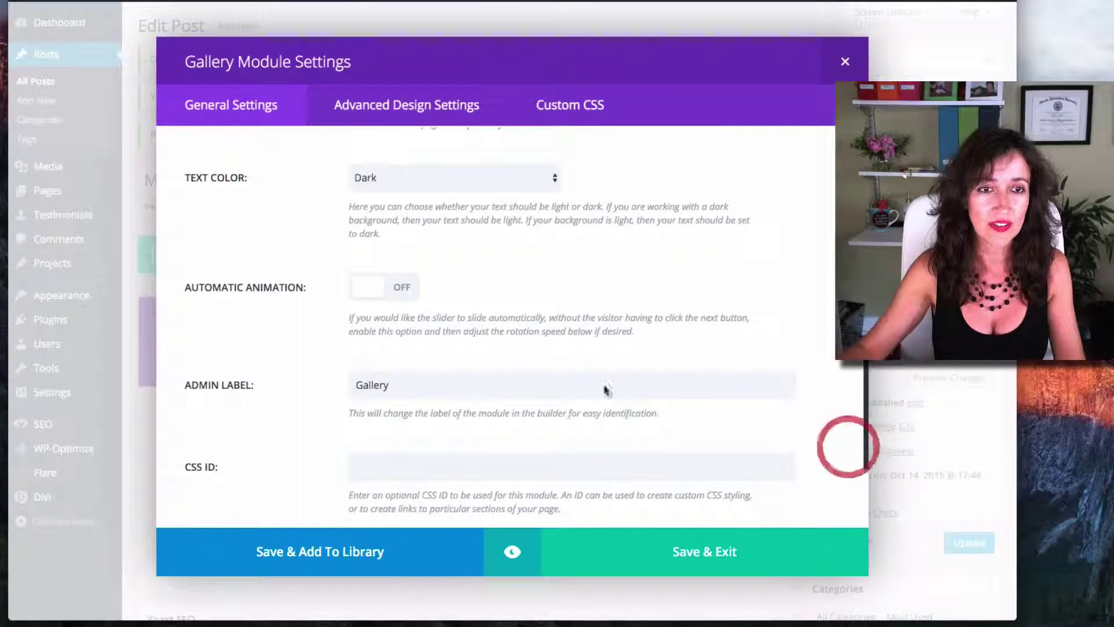
pyautogui.click(381, 297)
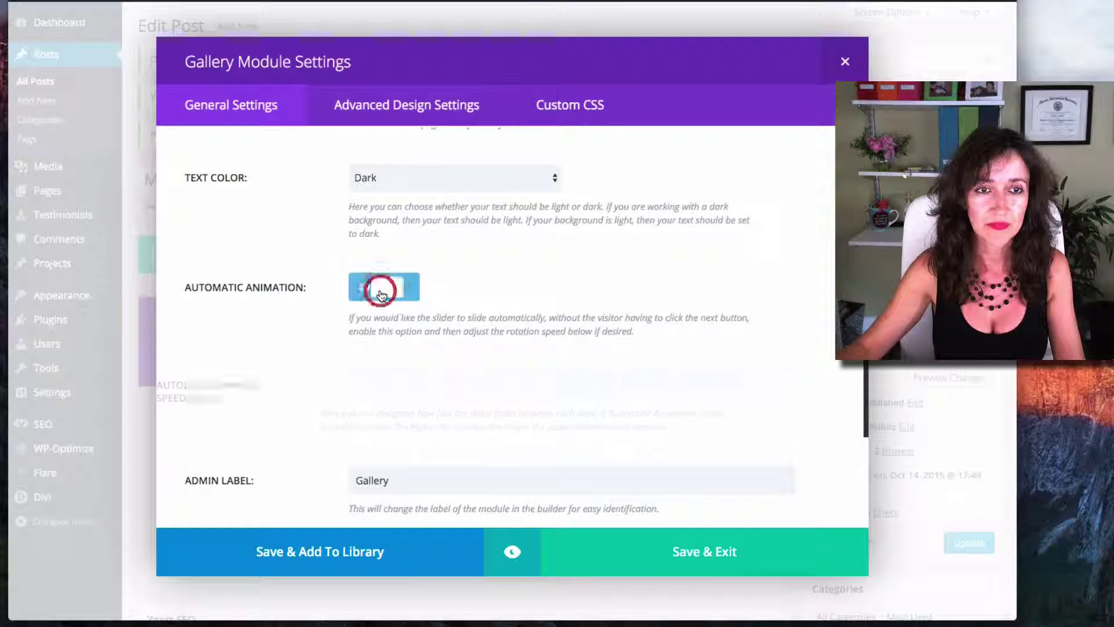
pyautogui.click(377, 386)
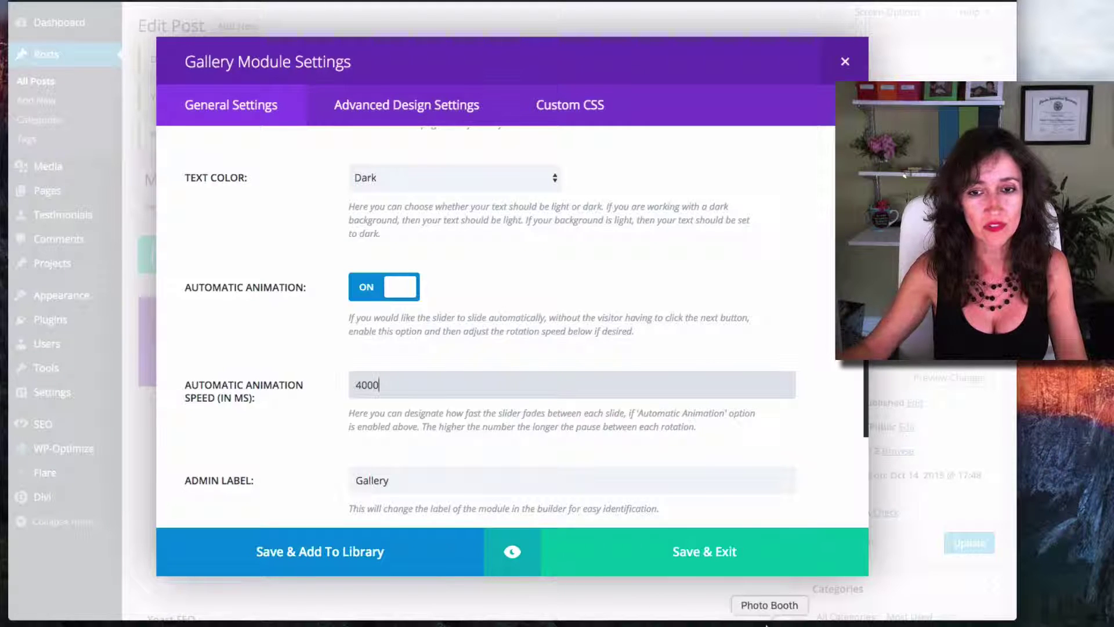
pyautogui.click(718, 552)
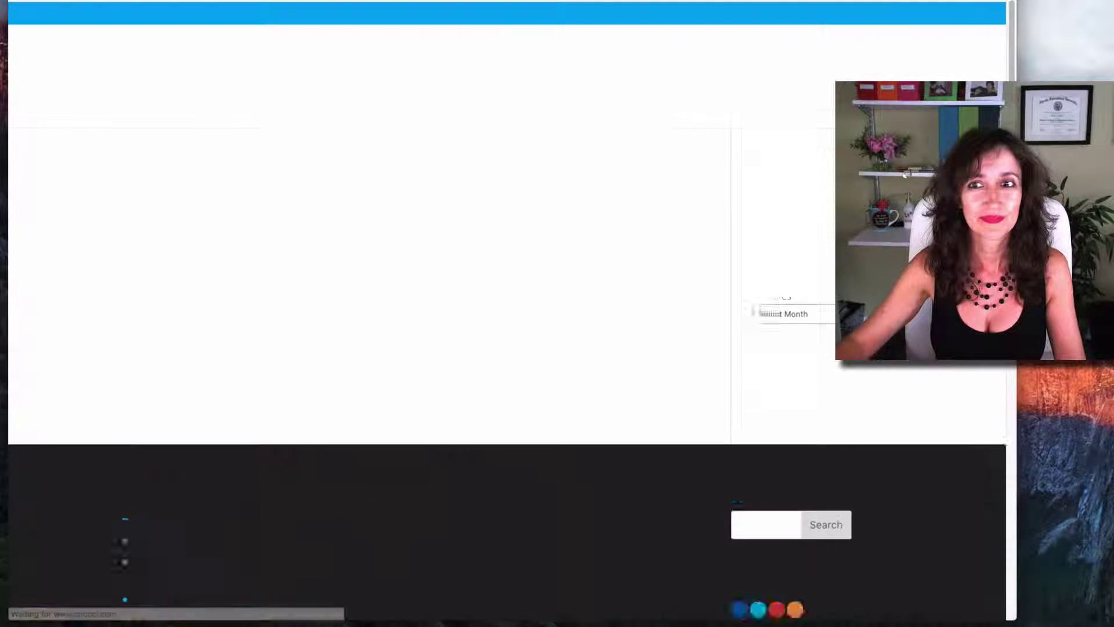
pyautogui.scroll(-1, 210, 102)
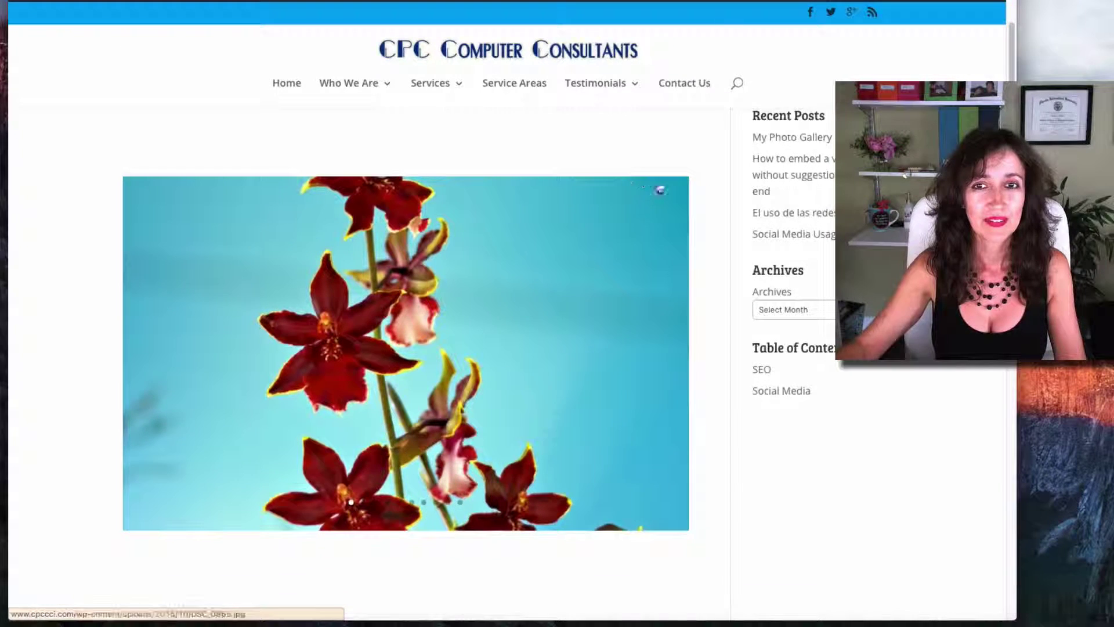